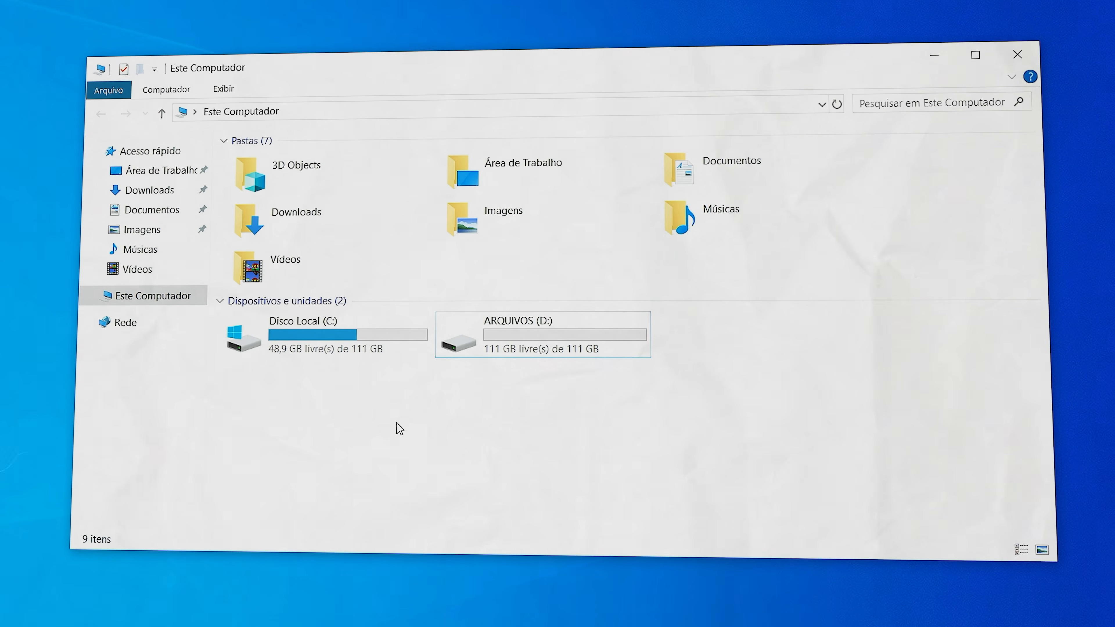
# Select the Disco Local (C:) and ARQUIVOS (D:) drives in Este Computador to compare the two partitions.
pyautogui.click(318, 341)
pyautogui.click(510, 341)
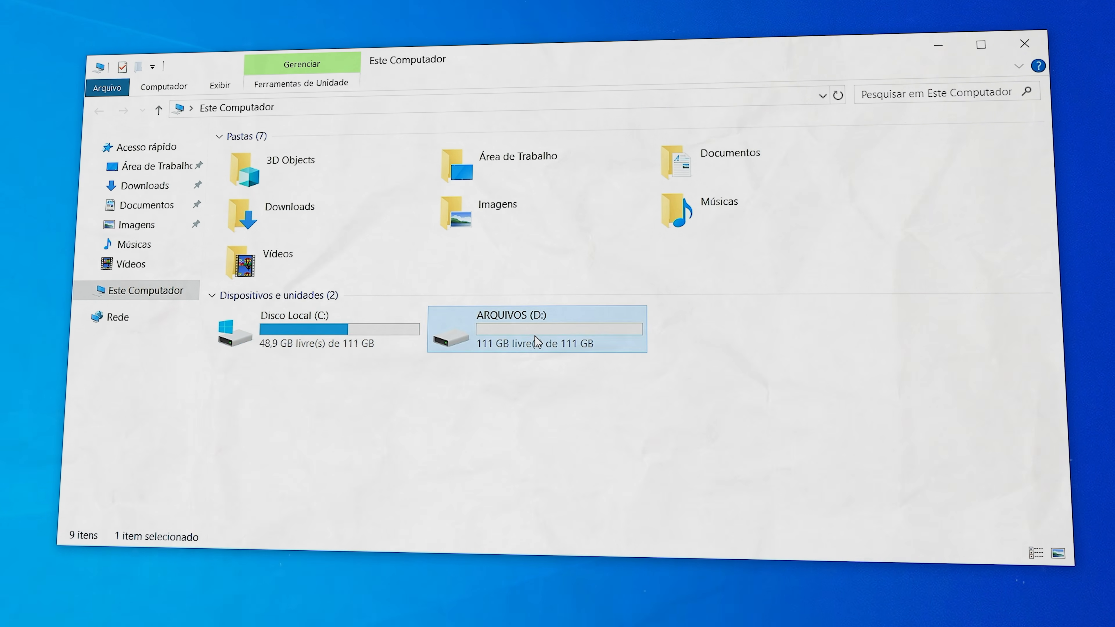
pyautogui.click(717, 309)
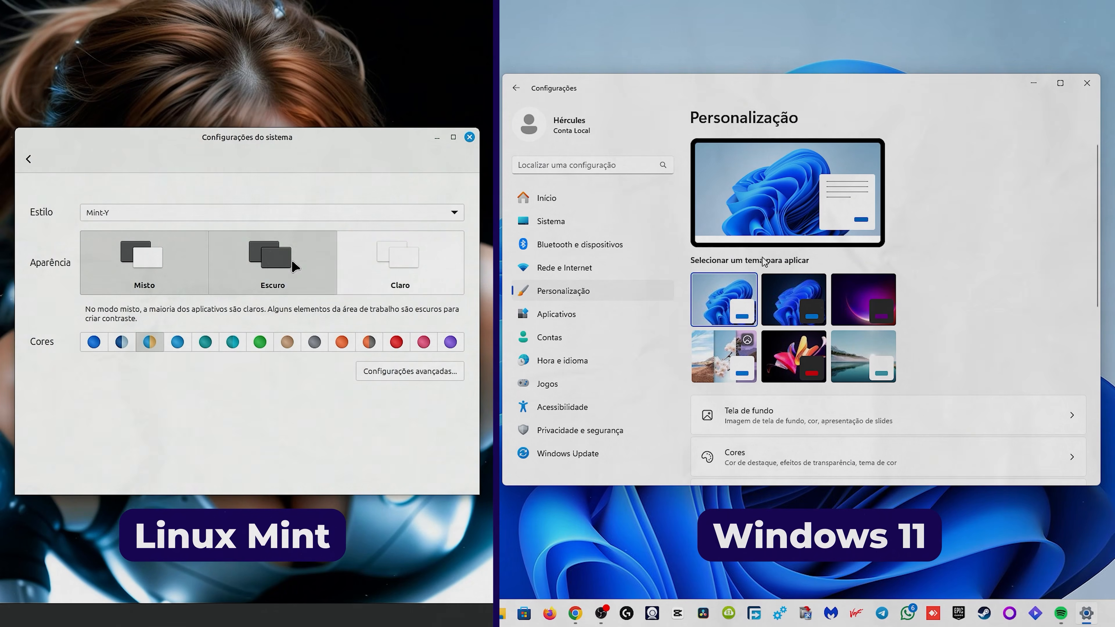
# Try the Escuro, Claro and Misto appearance options in the Linux Mint theme settings beside the Windows 11 personalization settings.
pyautogui.click(292, 261)
pyautogui.click(386, 262)
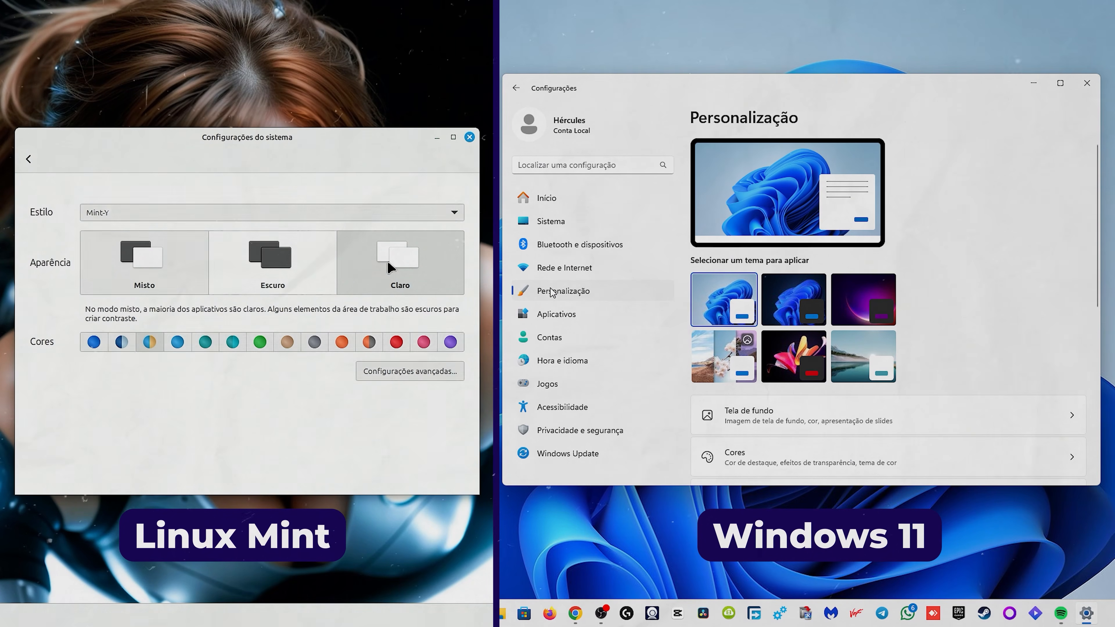
pyautogui.click(546, 205)
pyautogui.click(165, 271)
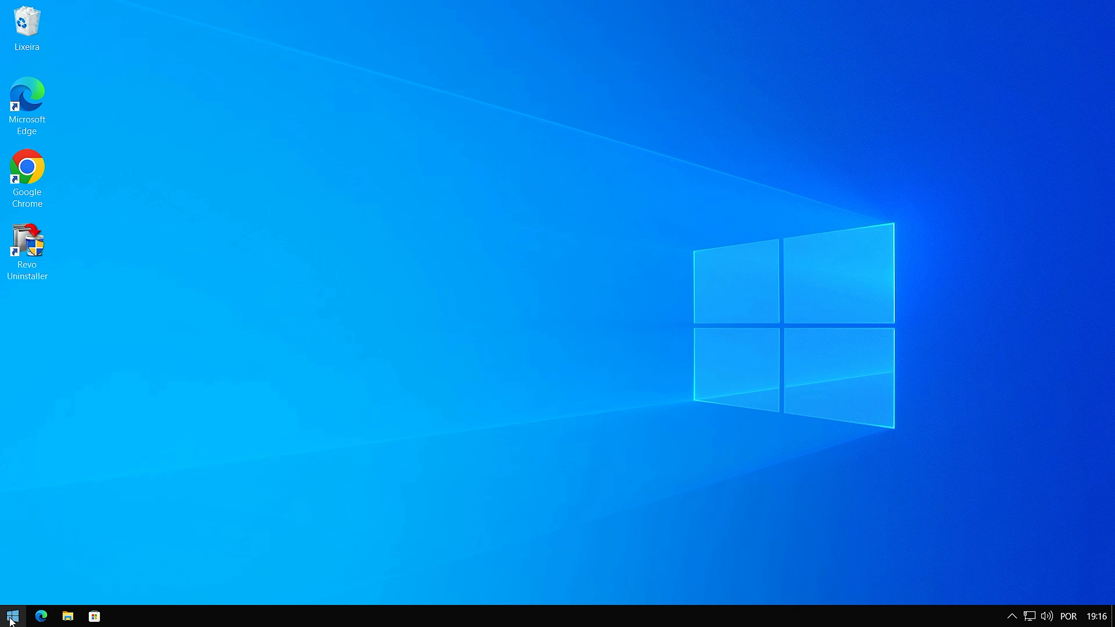
# Open Disk Management and start shrinking the C: volume on Disco 0.
pyautogui.rightClick(20, 619)
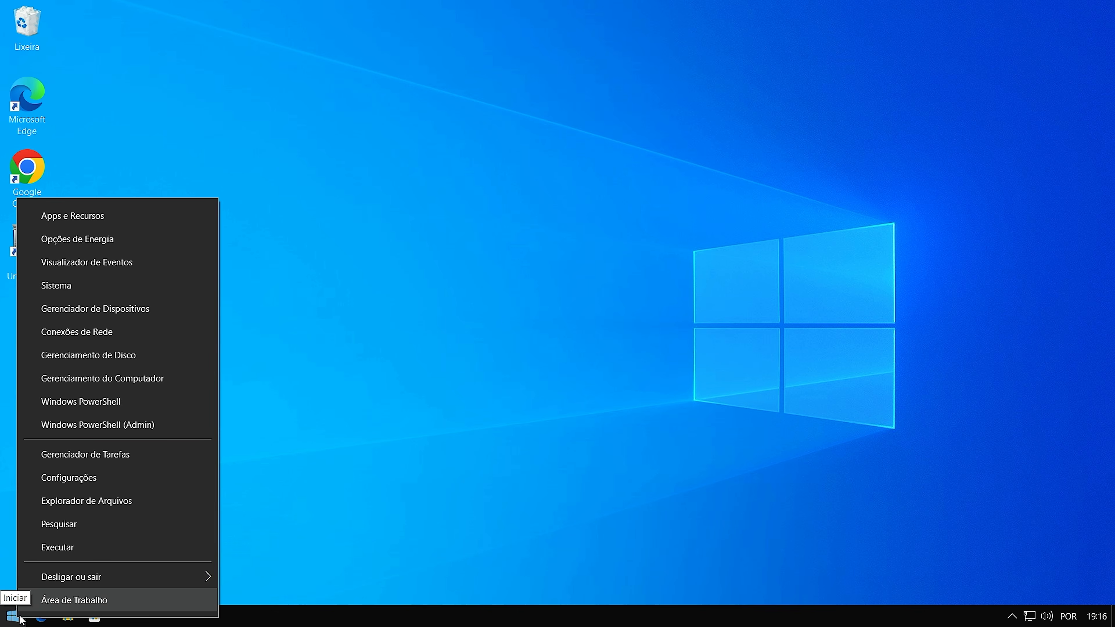
pyautogui.click(115, 358)
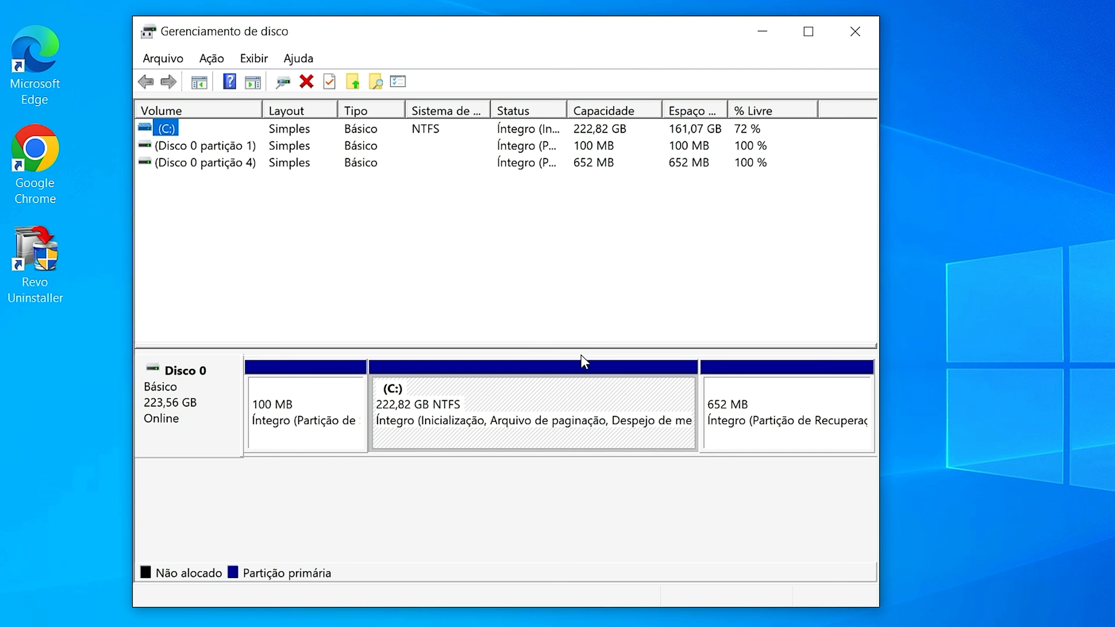
pyautogui.rightClick(533, 413)
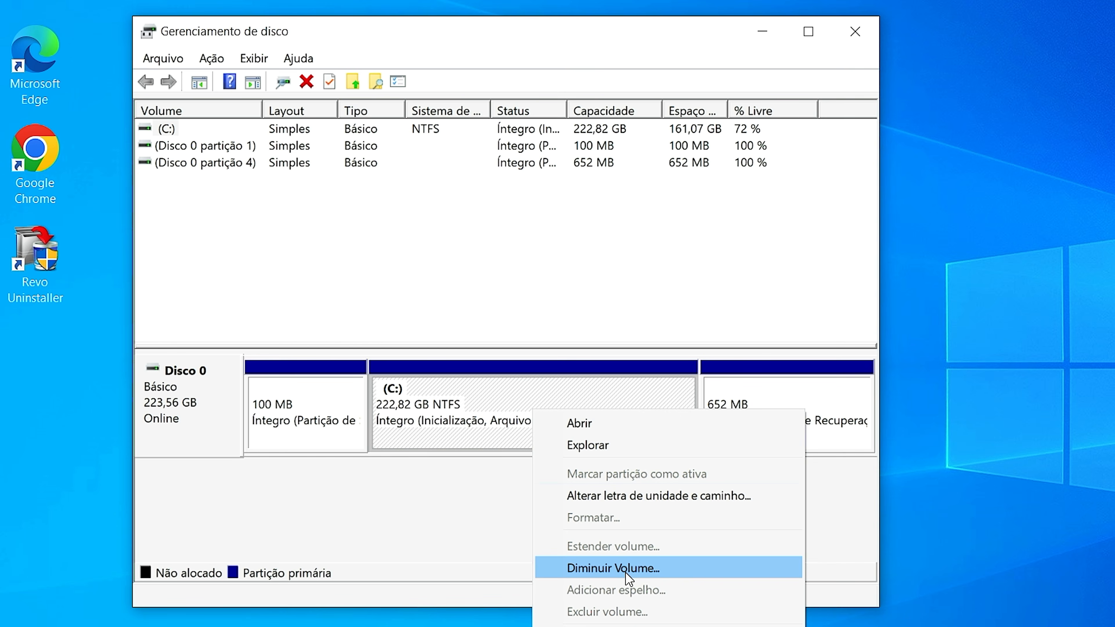
pyautogui.click(640, 570)
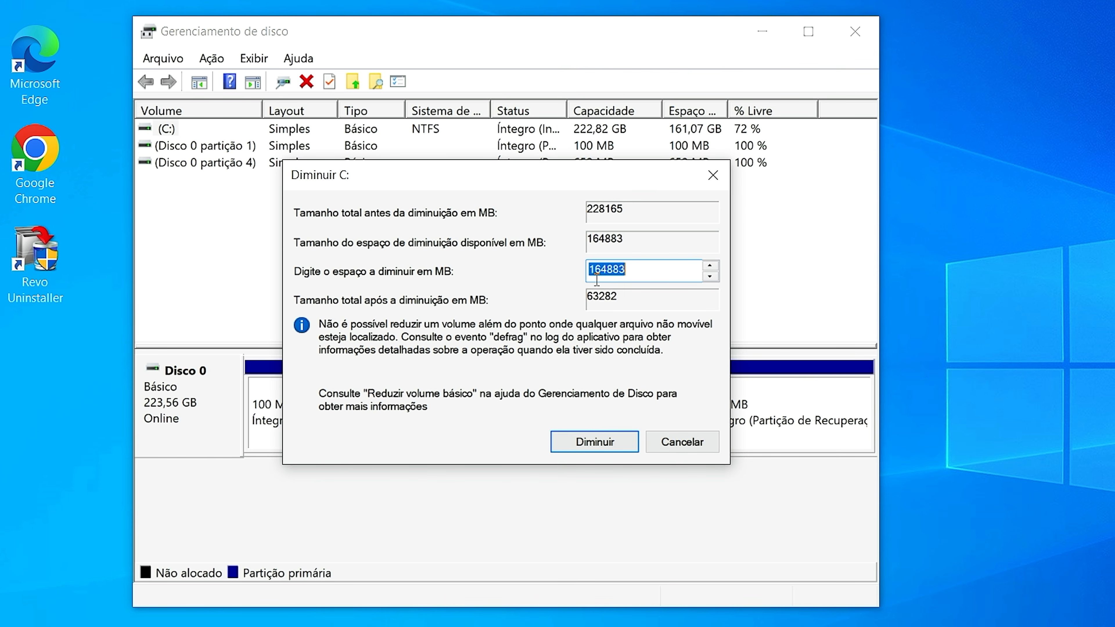
pyautogui.click(626, 271)
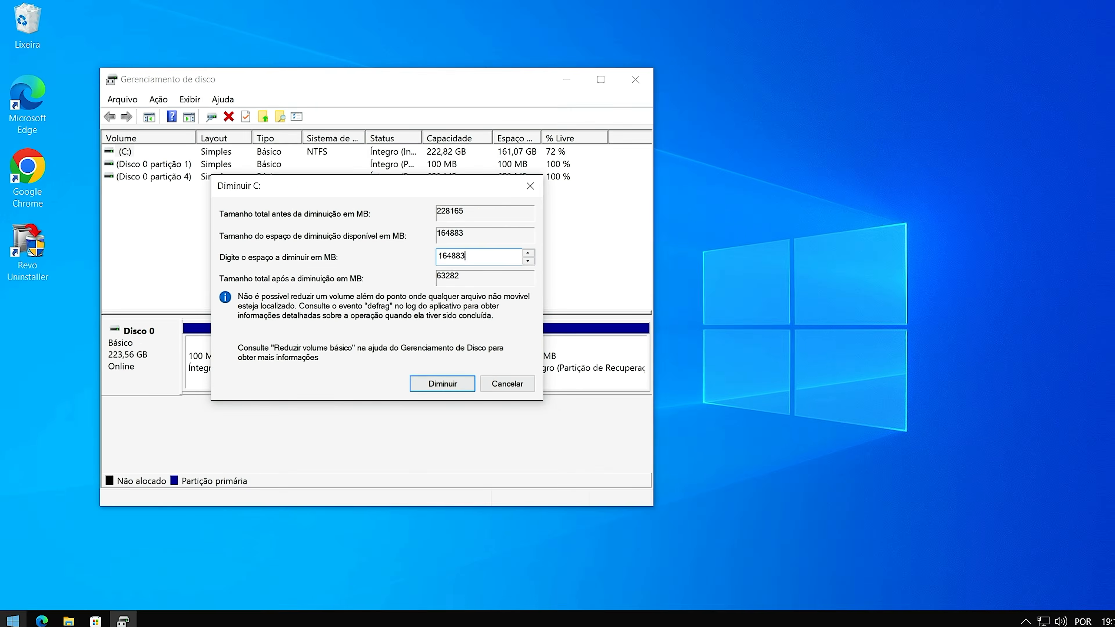
# Open the Calculator beside the shrink dialog and multiply 50 by 1024 to convert 50 GB to MB.
pyautogui.click(13, 621)
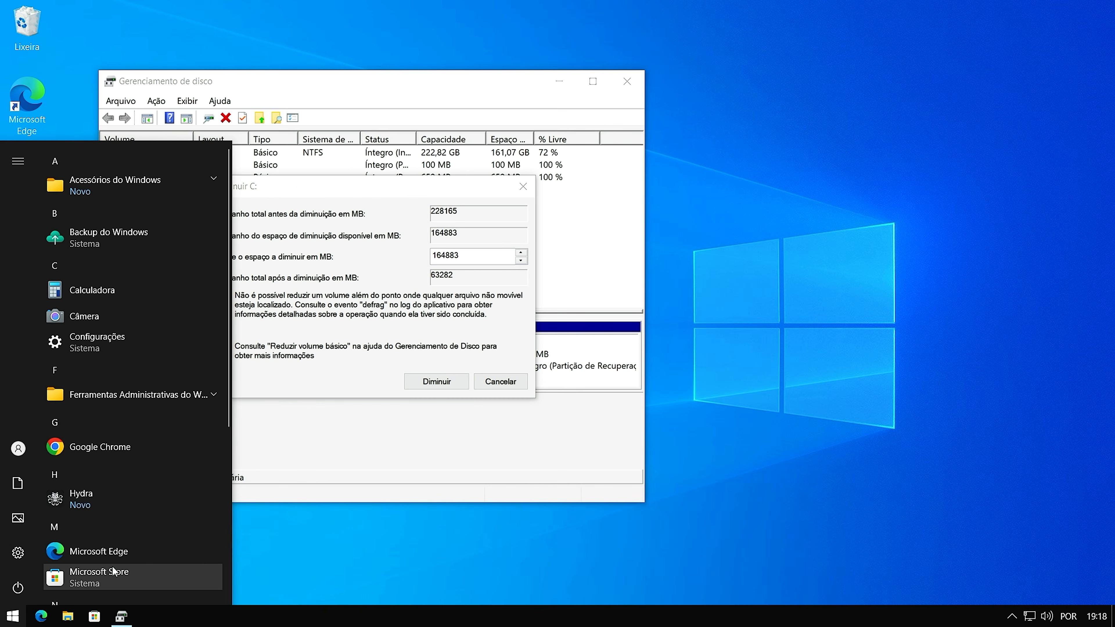
pyautogui.click(117, 290)
pyautogui.moveTo(654, 95); pyautogui.dragTo(784, 90)
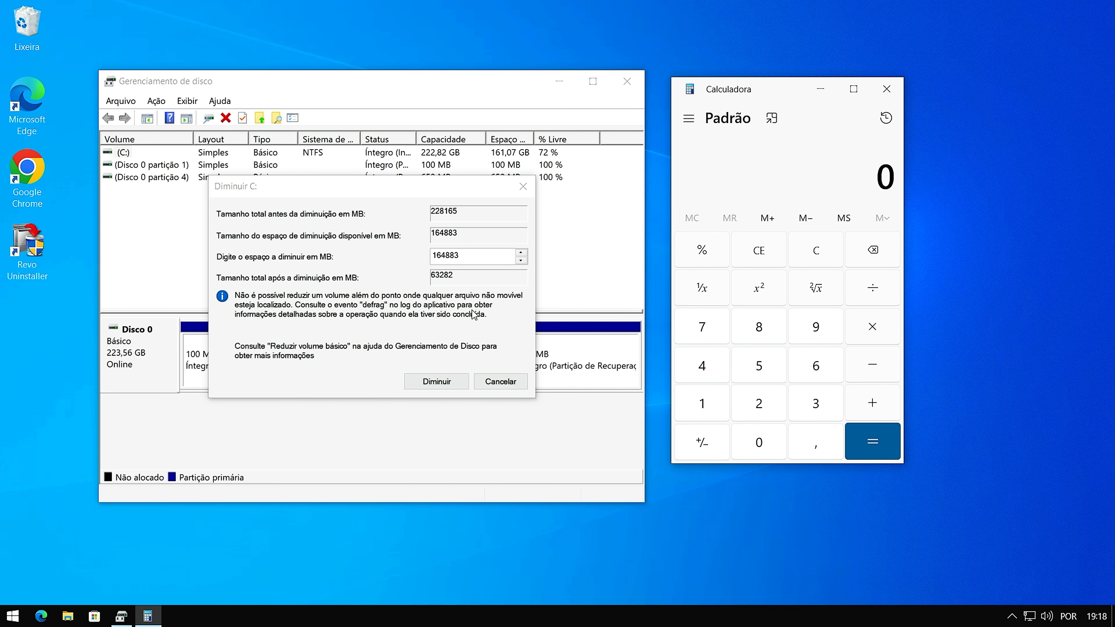
pyautogui.click(762, 371)
pyautogui.click(759, 442)
pyautogui.click(866, 336)
pyautogui.click(702, 403)
pyautogui.click(759, 442)
pyautogui.click(759, 403)
pyautogui.click(704, 366)
pyautogui.click(872, 442)
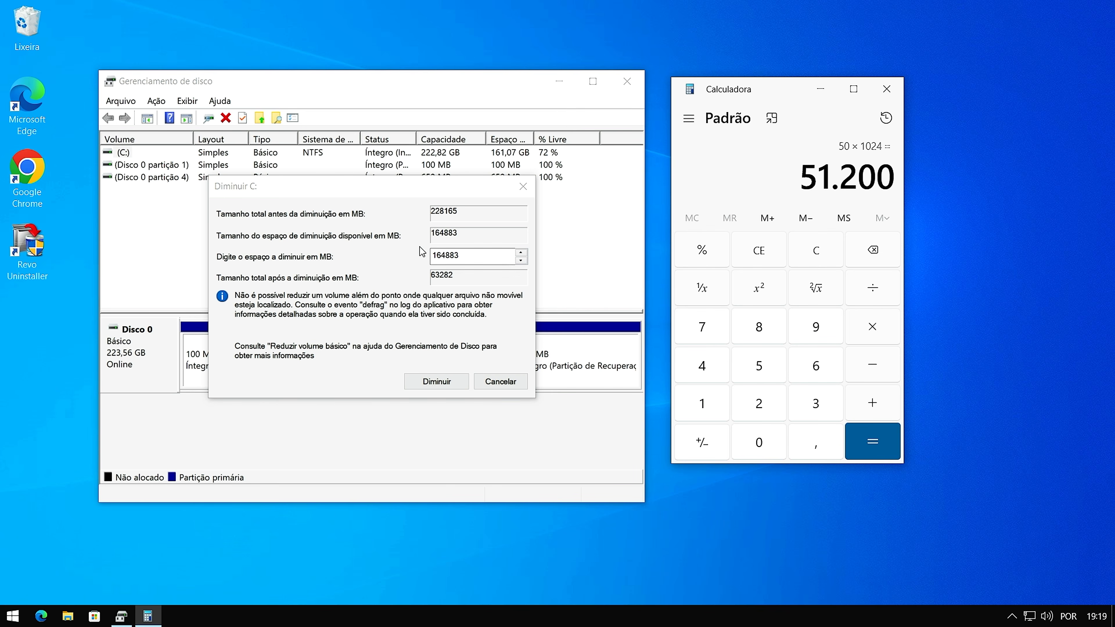
# Set the space to shrink to 51200 MB and shrink the C: volume.
pyautogui.click(469, 253)
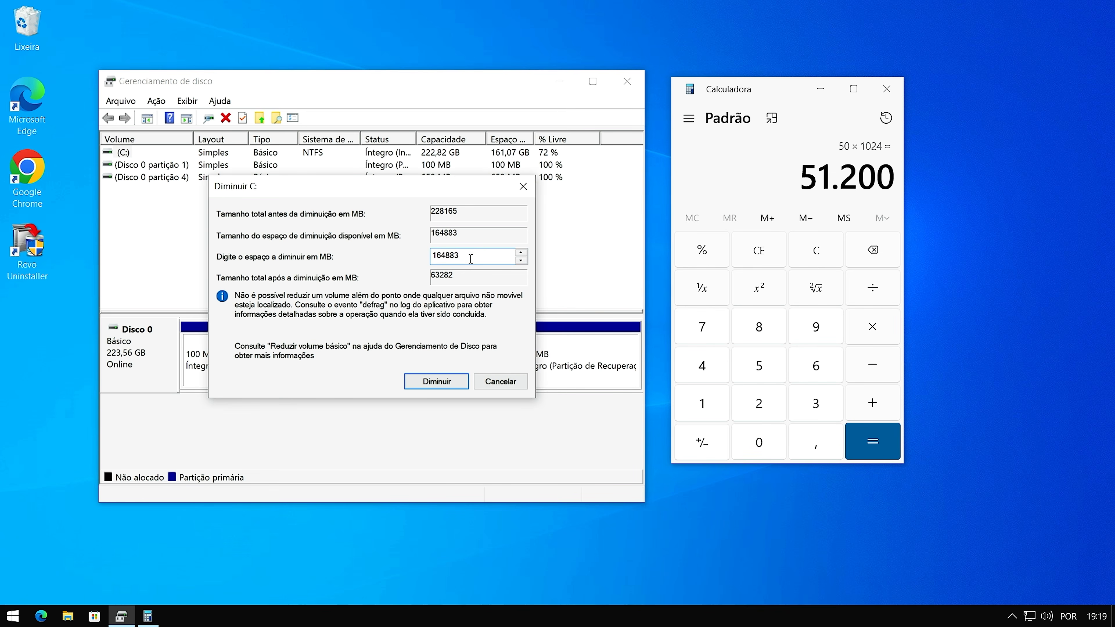
pyautogui.doubleClick(470, 258)
pyautogui.write('51200')
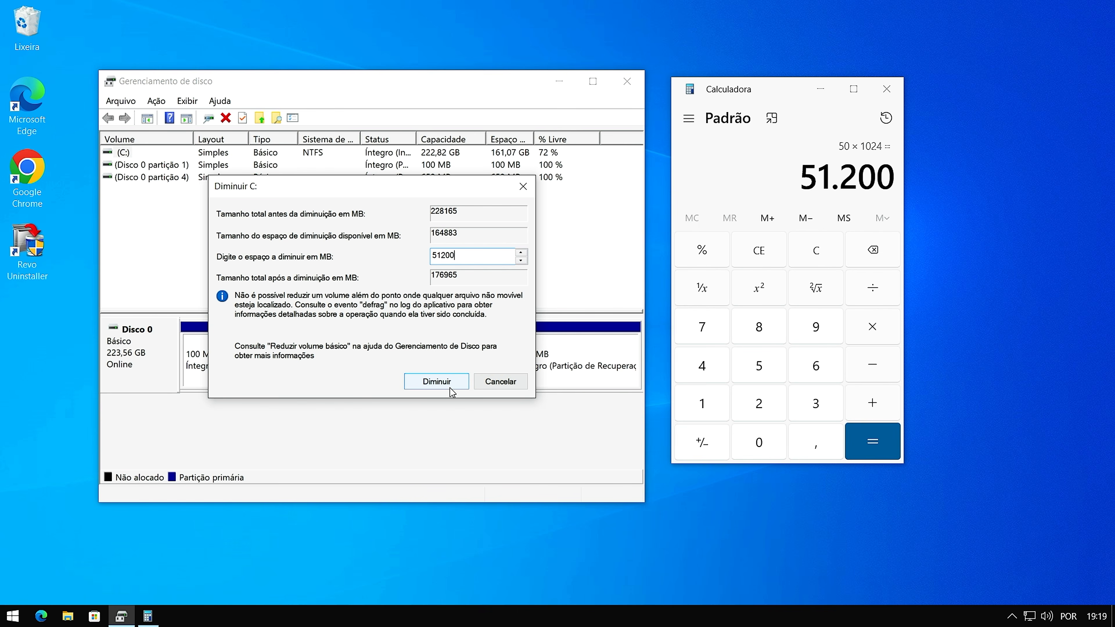
pyautogui.click(439, 382)
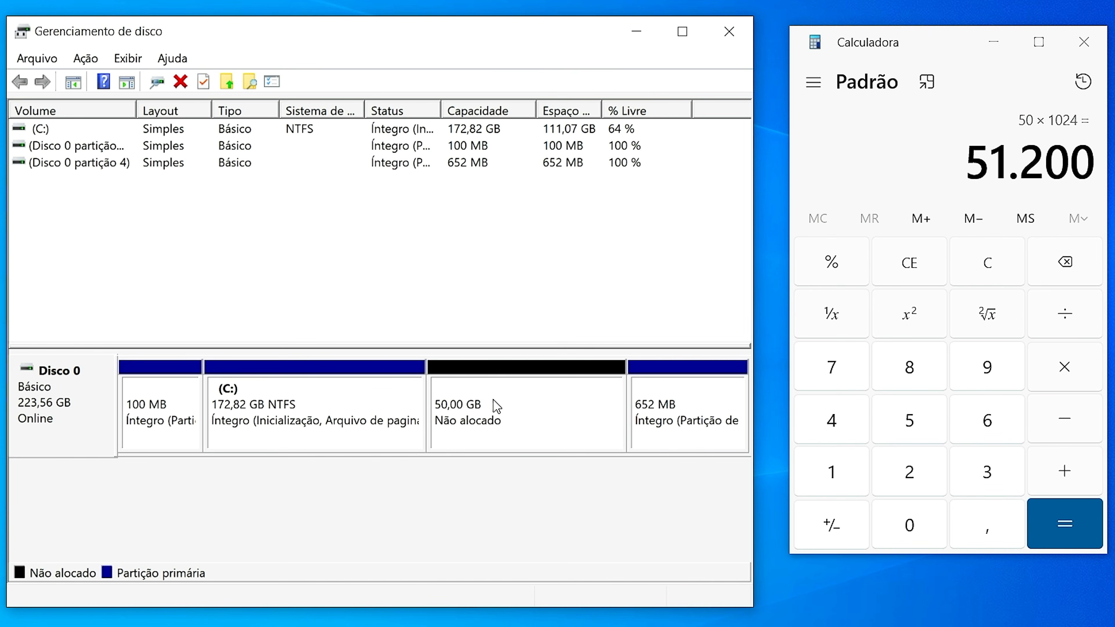
# Start a new simple volume in the unallocated space, accepting the size of 51199 MB and drive letter D.
pyautogui.click(505, 412)
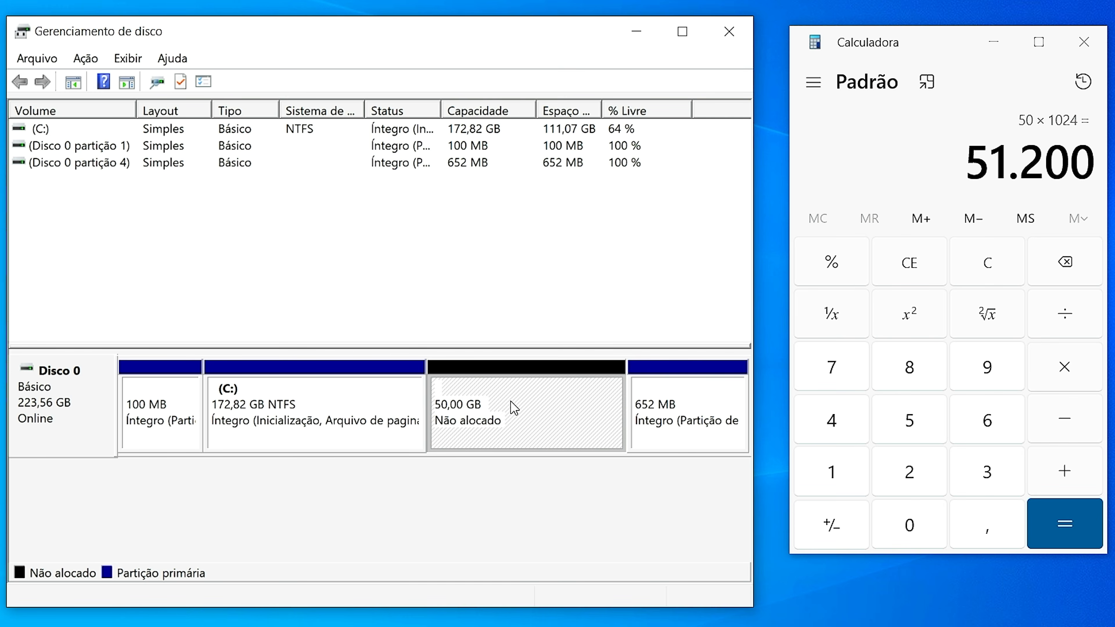
pyautogui.rightClick(525, 405)
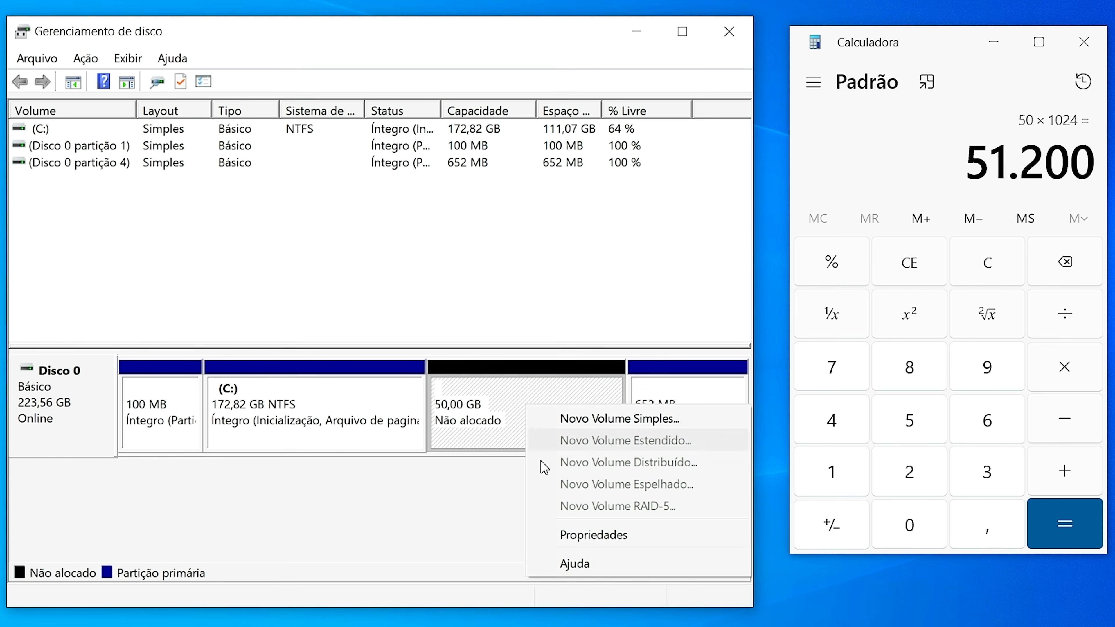
pyautogui.click(616, 422)
pyautogui.click(401, 487)
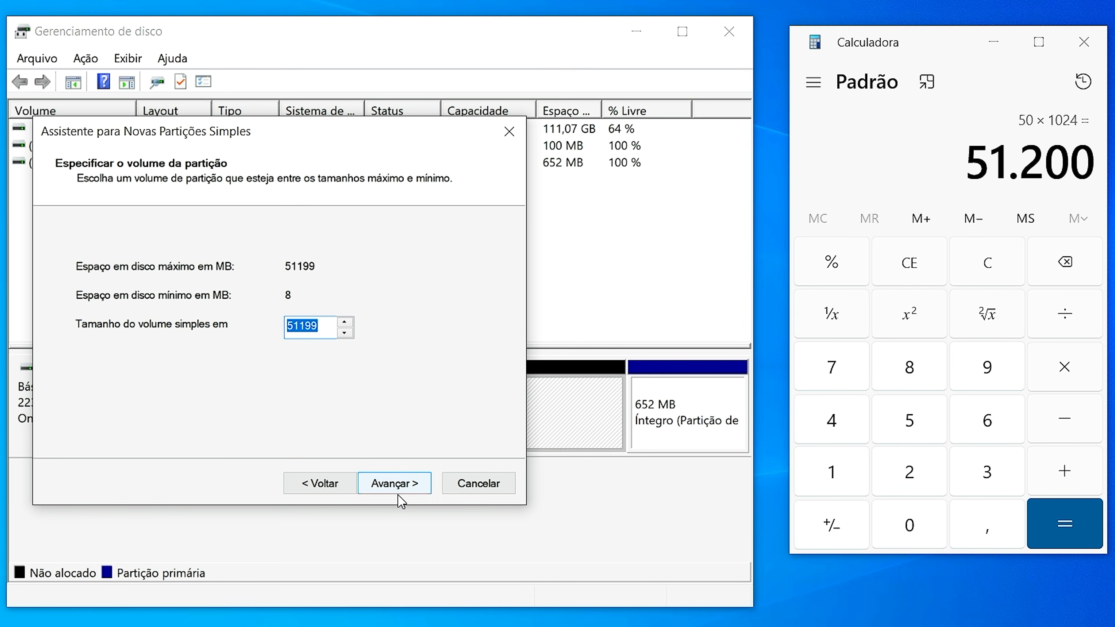
pyautogui.click(405, 493)
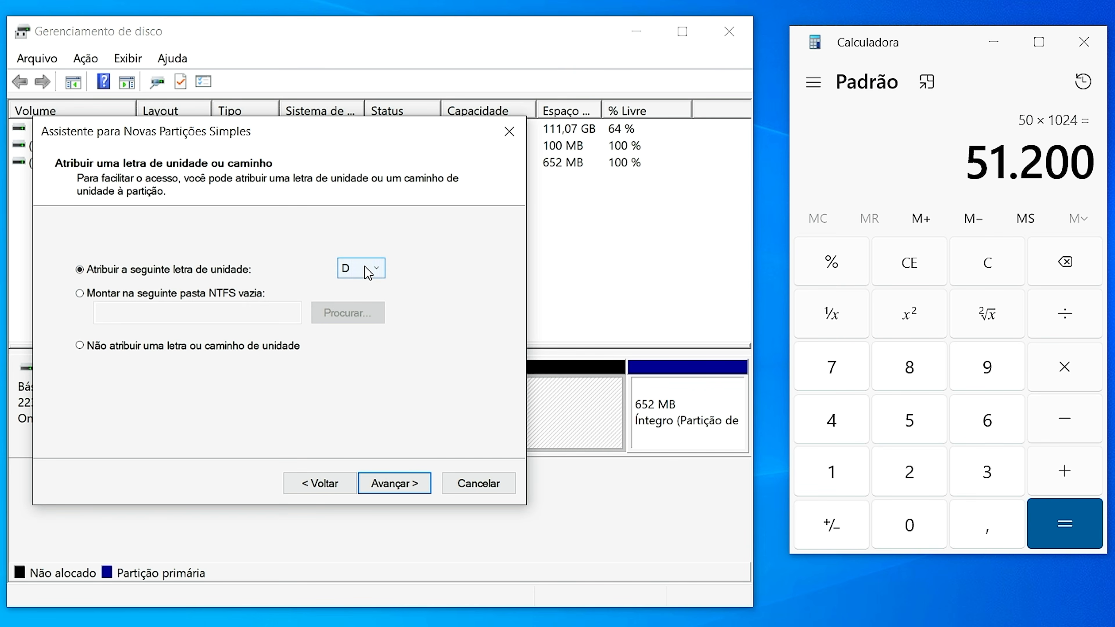
pyautogui.click(410, 495)
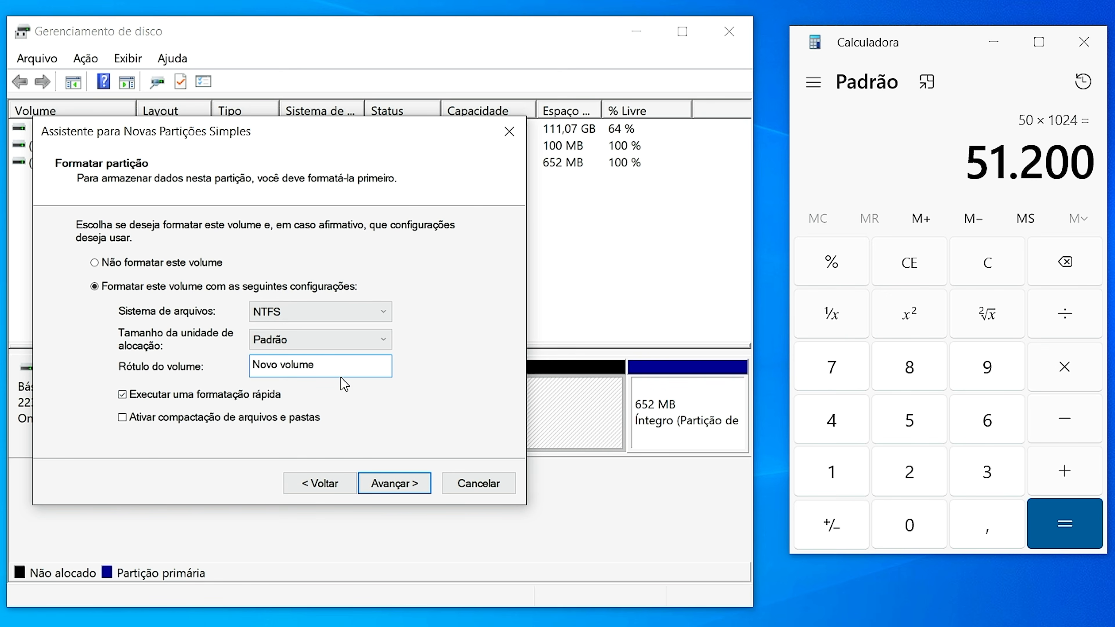
# Label the new volume Arquivos with NTFS quick formatting and finish creating the partition.
pyautogui.moveTo(336, 365); pyautogui.dragTo(253, 369)
pyautogui.press('BackSpace')
pyautogui.write('Arquivos')
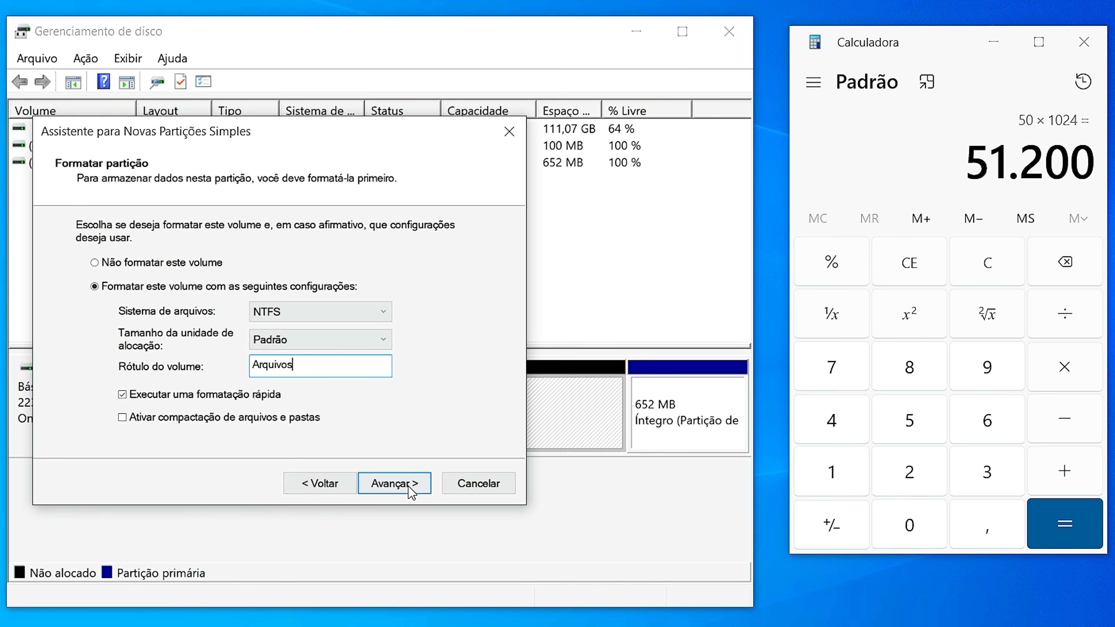
pyautogui.click(410, 485)
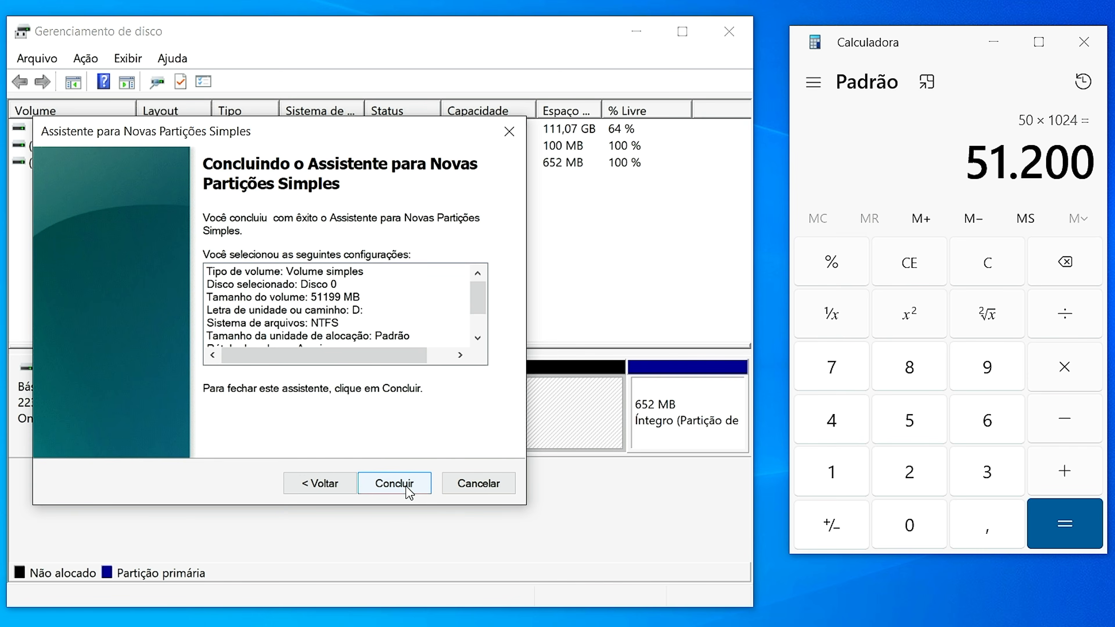
pyautogui.click(410, 488)
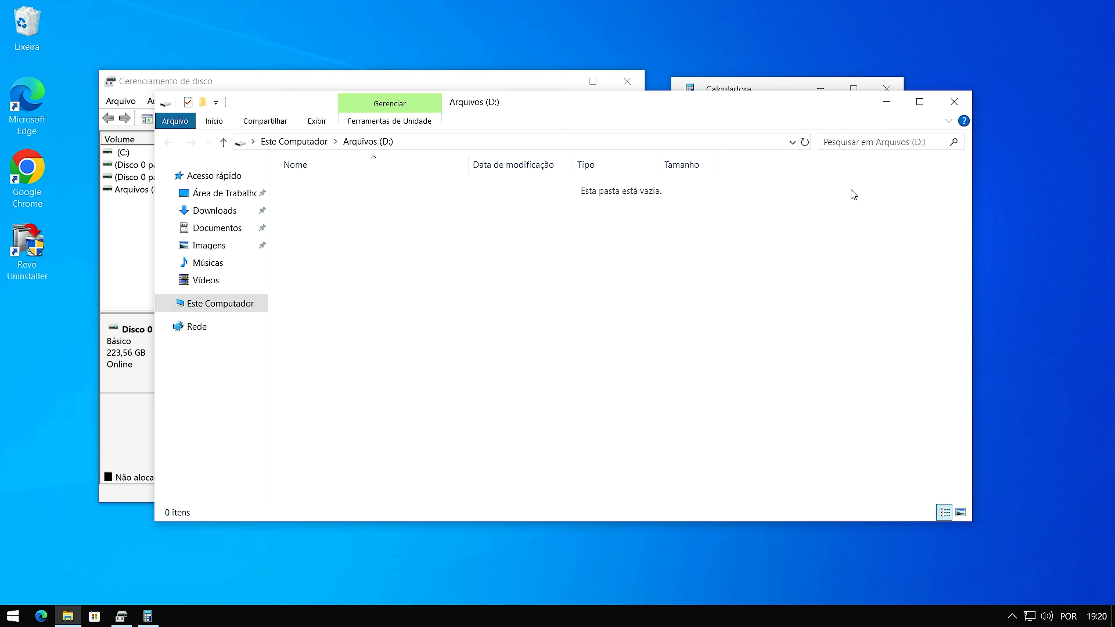
# Close the new drive's folder window and examine the C: and Arquivos (D:) partitions in Disk Management.
pyautogui.click(954, 101)
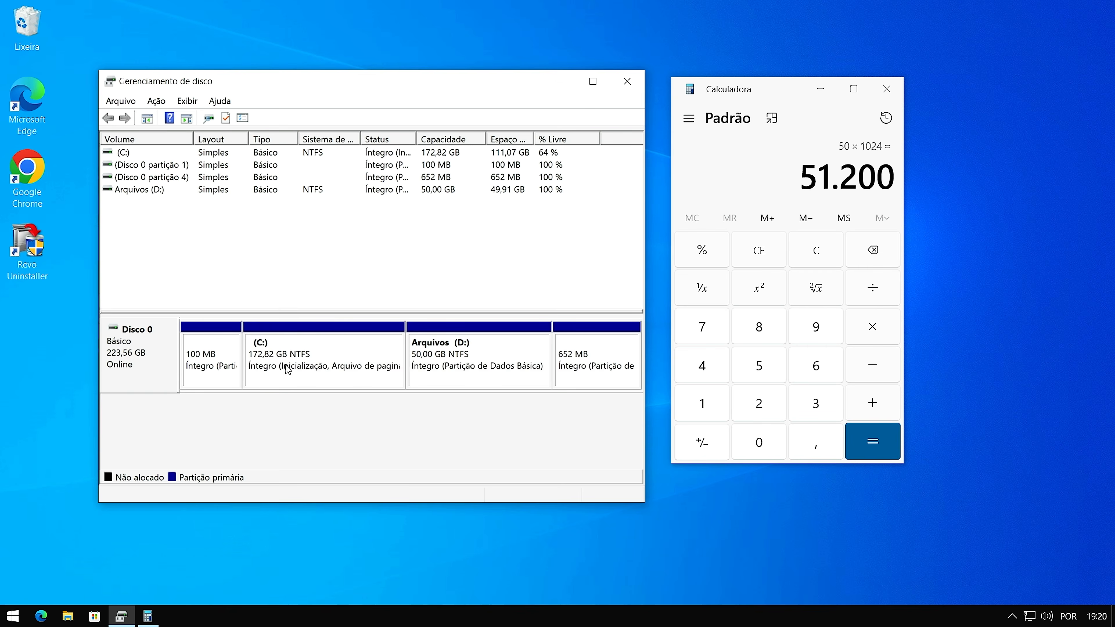
pyautogui.click(269, 344)
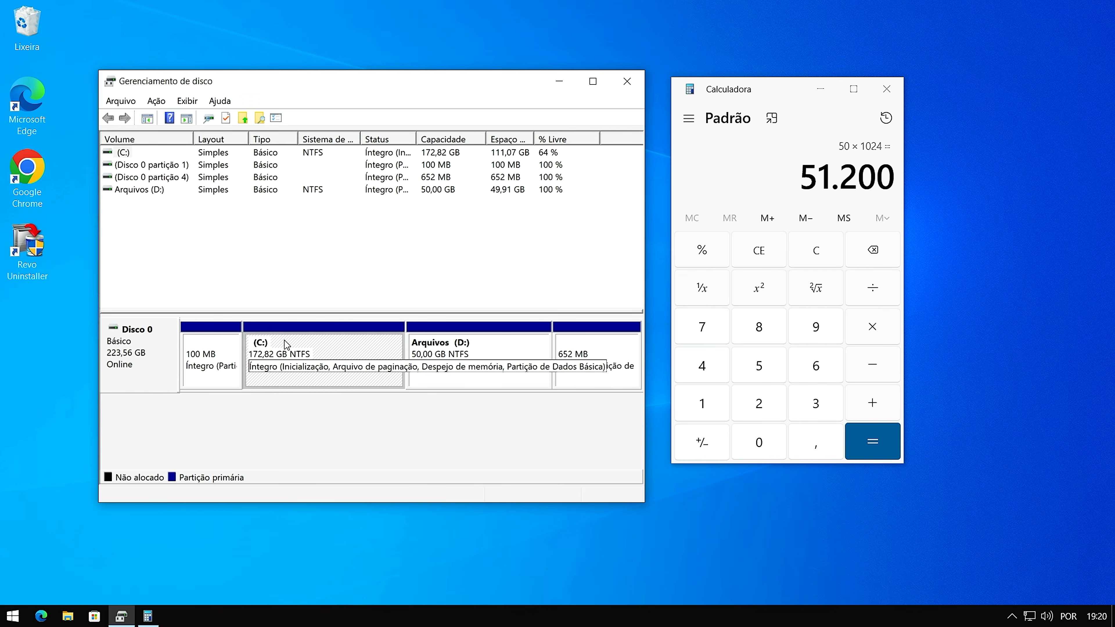
pyautogui.click(454, 363)
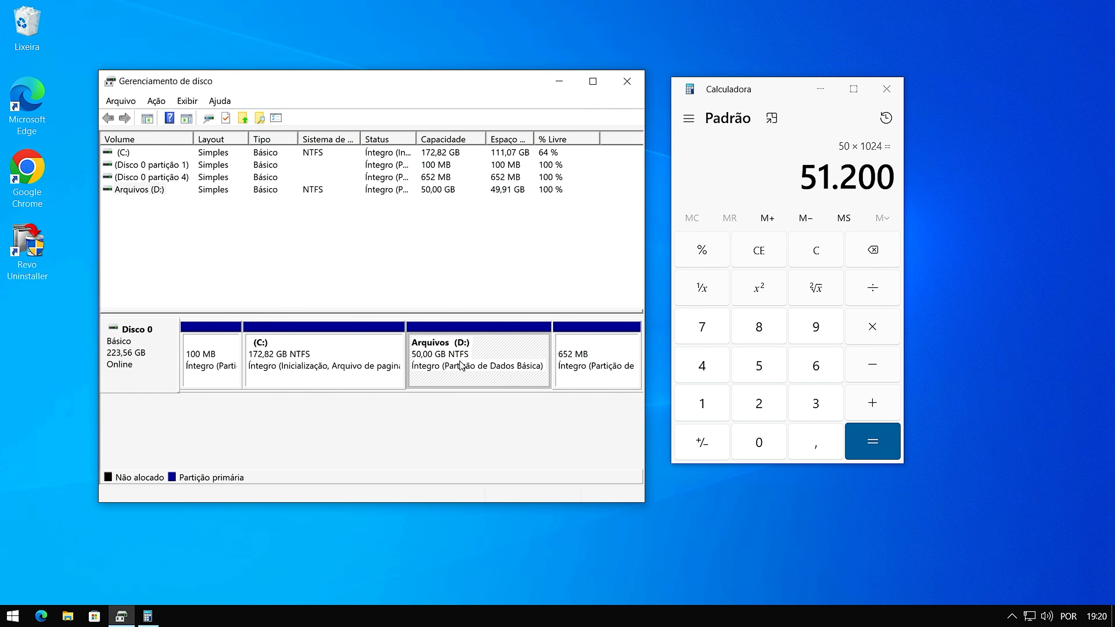
# Switch to File Explorer and check the Arquivos (D:) drive in Este Computador.
pyautogui.click(66, 617)
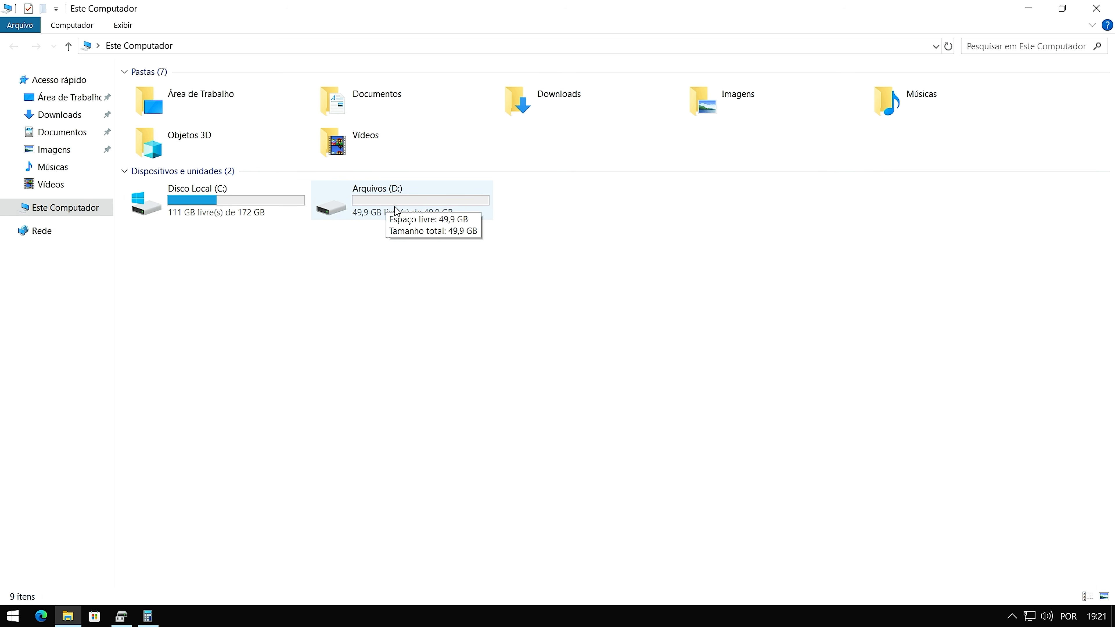
pyautogui.click(422, 207)
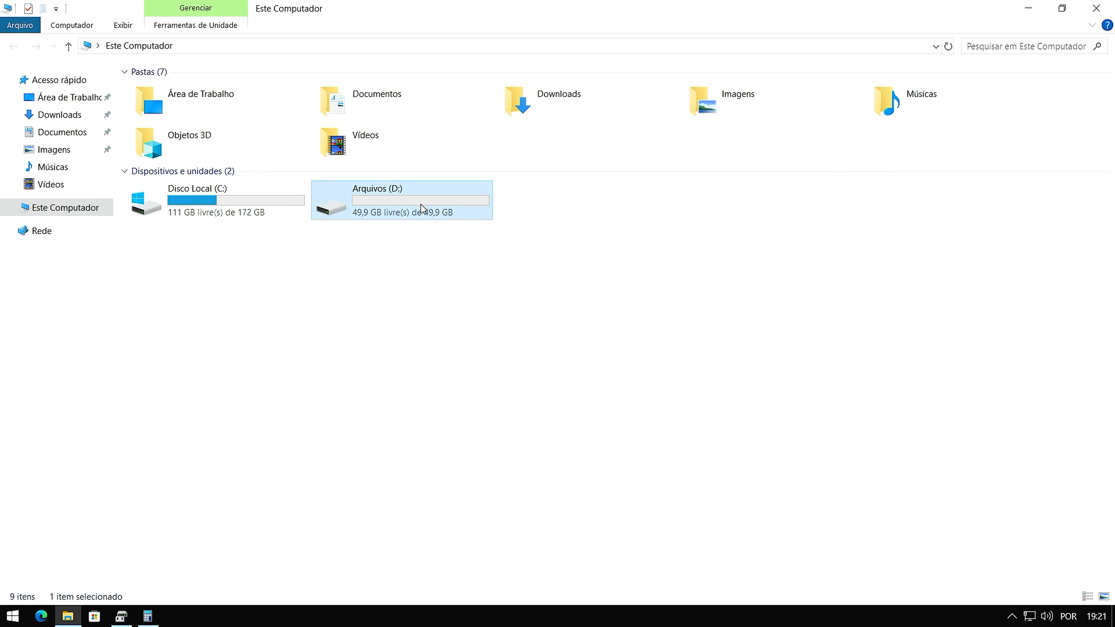
pyautogui.click(424, 288)
# Close File Explorer and the Calculator, leaving only Disk Management open on the desktop.
pyautogui.click(1062, 8)
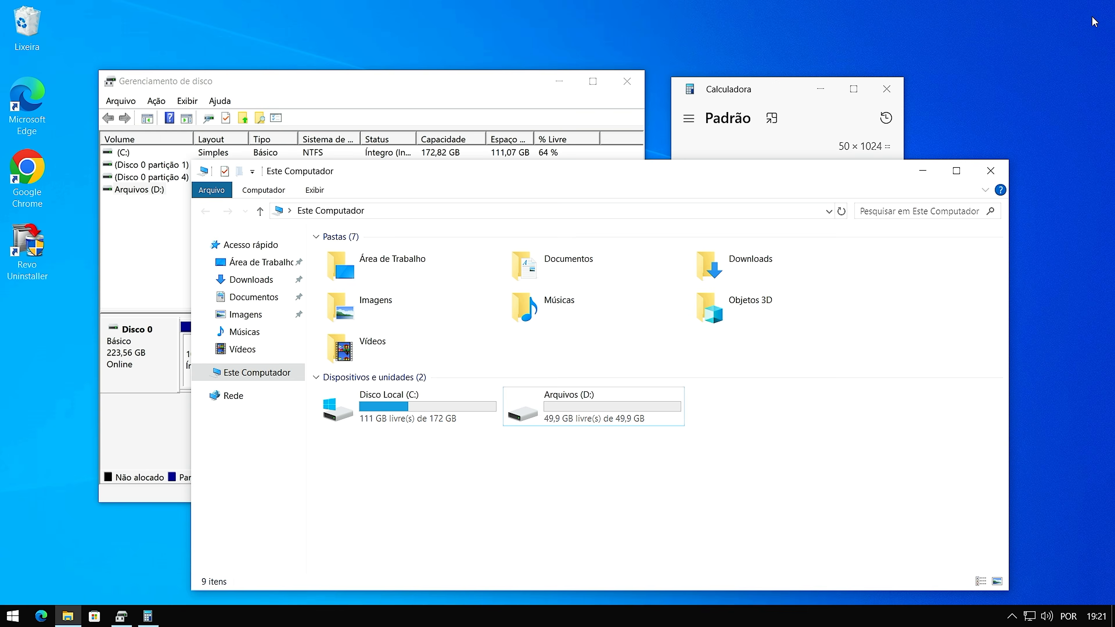
pyautogui.click(996, 171)
pyautogui.click(886, 89)
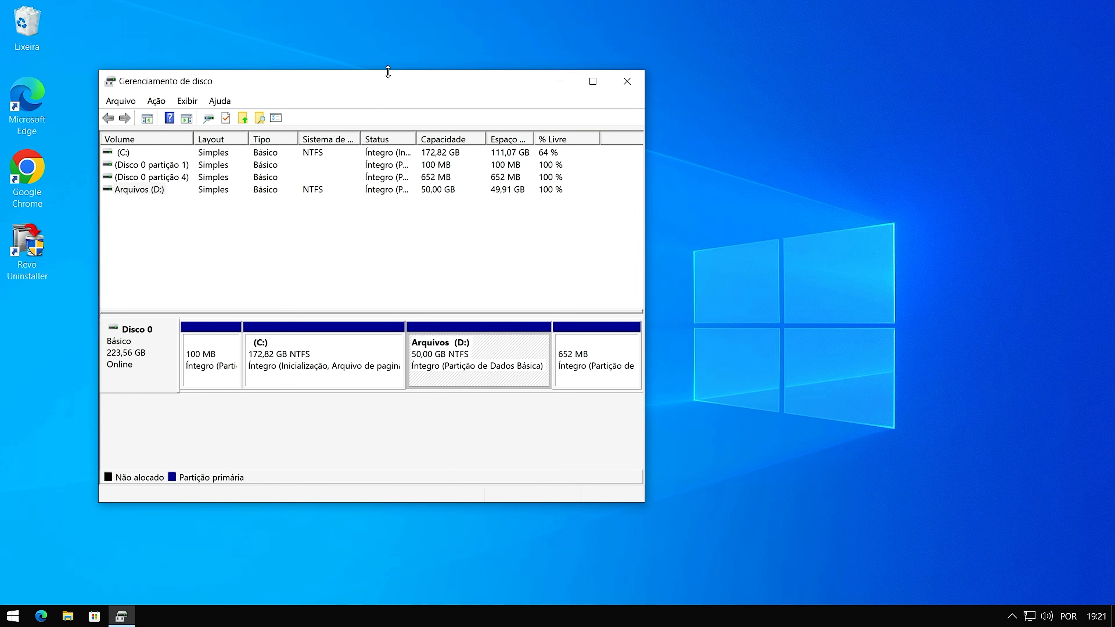
pyautogui.moveTo(395, 87); pyautogui.dragTo(473, 81)
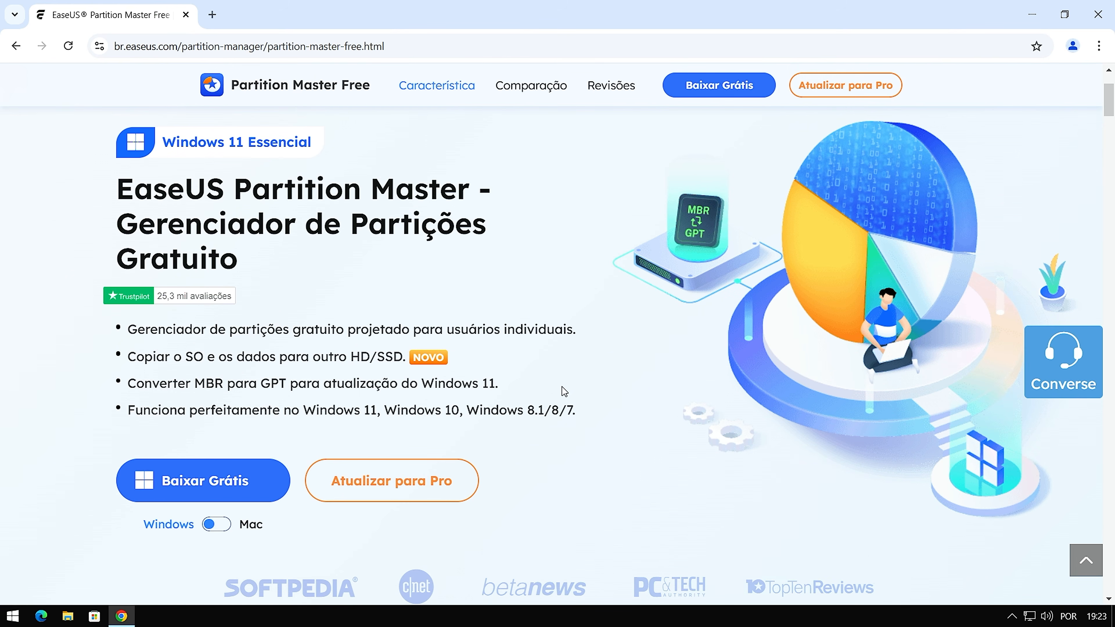
# View the EaseUS Partition Master Pro purchase plans, dismiss the discount offer, and return to the free version's page.
pyautogui.click(397, 489)
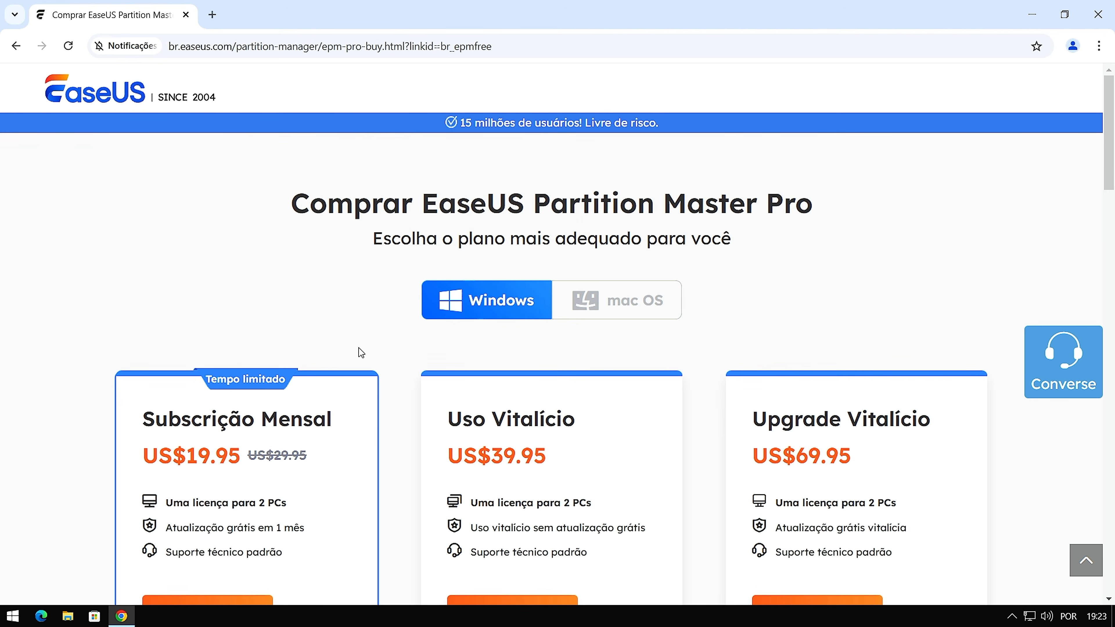
pyautogui.scroll(-5, 397, 346)
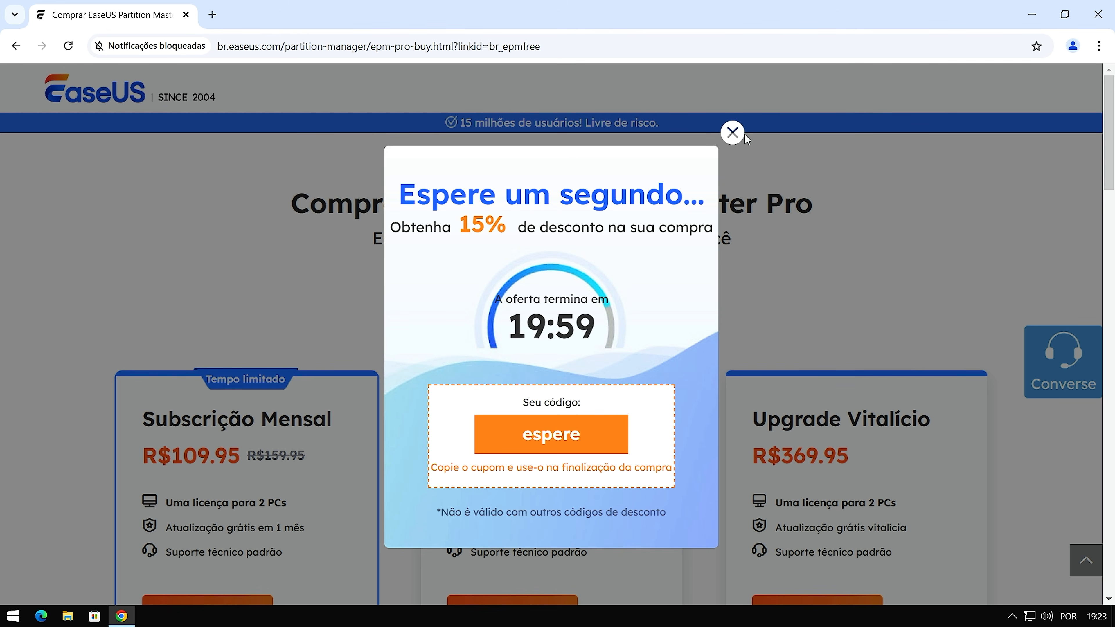
pyautogui.click(732, 132)
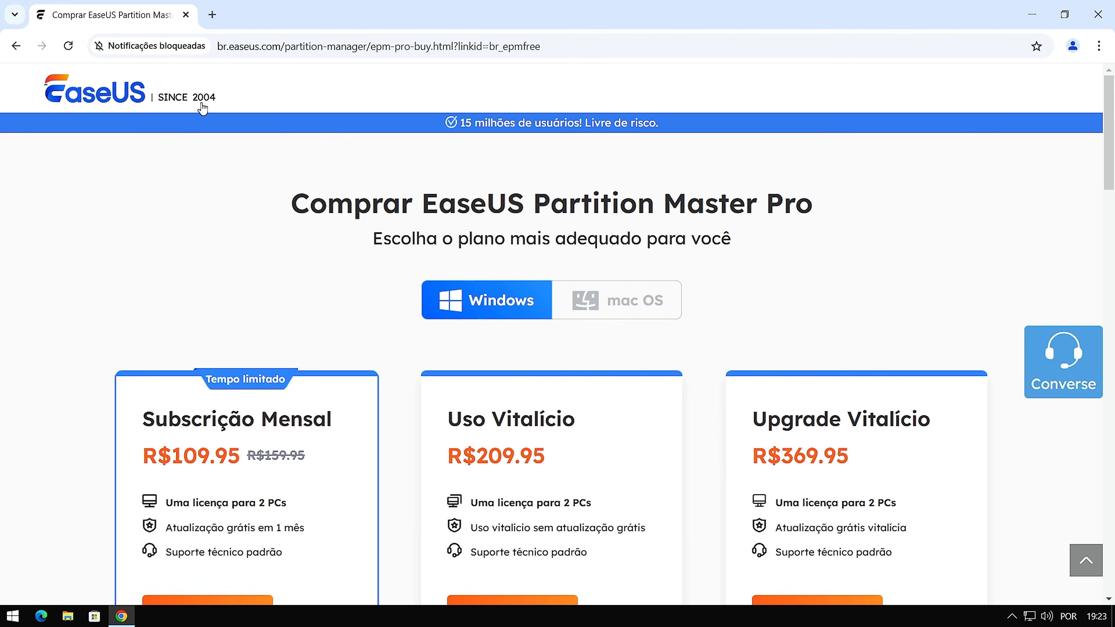
pyautogui.click(15, 45)
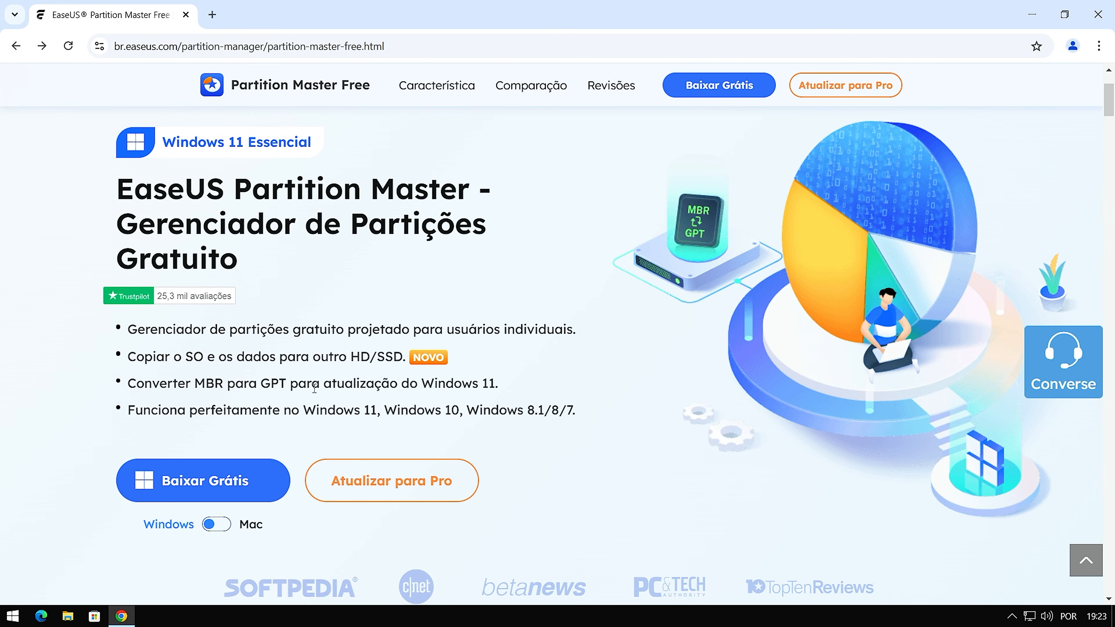
# Download the free edition installer of EaseUS Partition Master from its page, choosing the free download in the special-offer comparison.
pyautogui.scroll(-2, 368, 393)
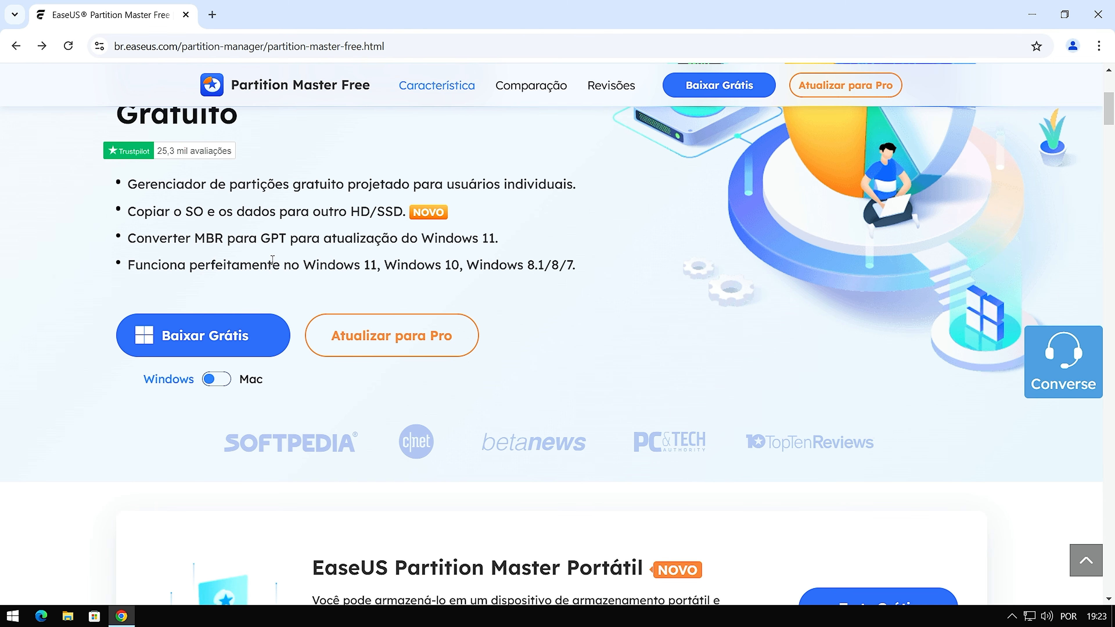
pyautogui.scroll(3, 401, 244)
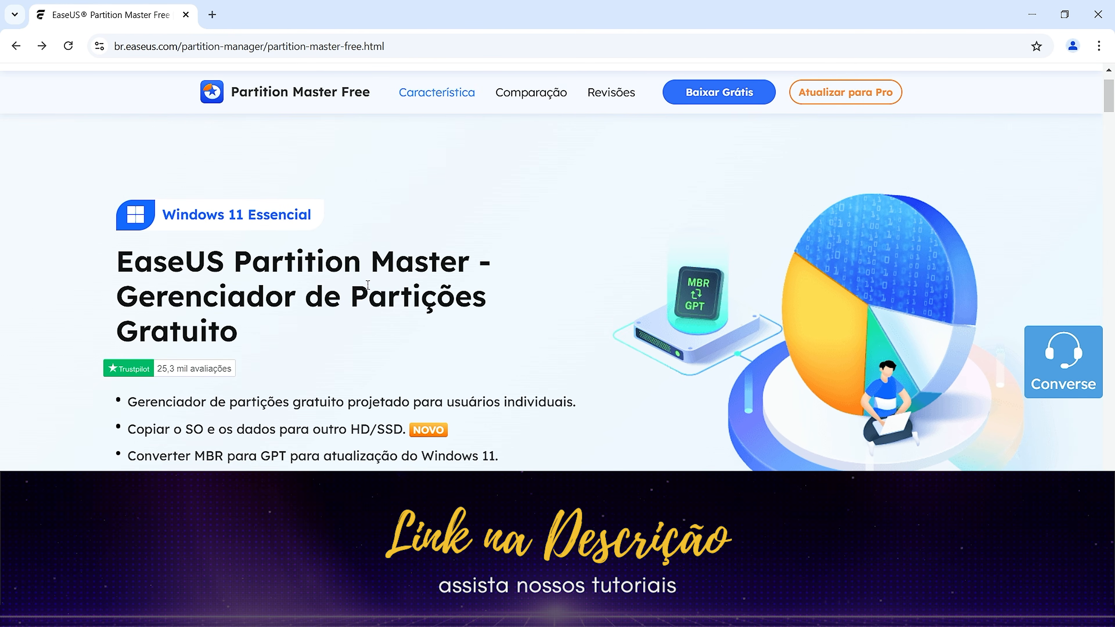
pyautogui.scroll(-1, 368, 285)
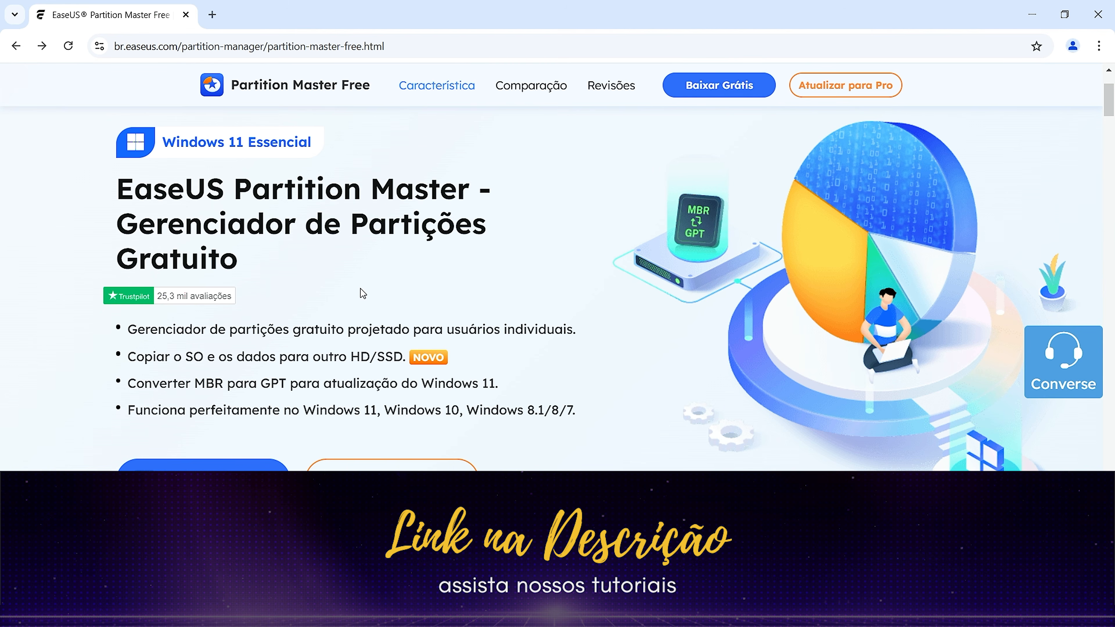
pyautogui.scroll(-2, 363, 294)
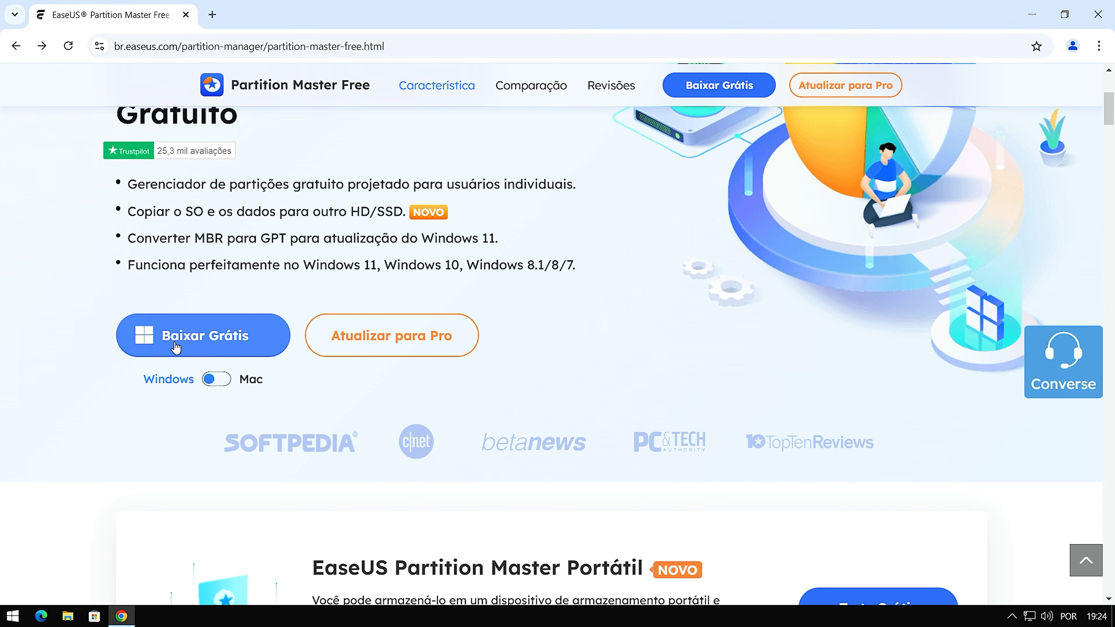
pyautogui.click(212, 344)
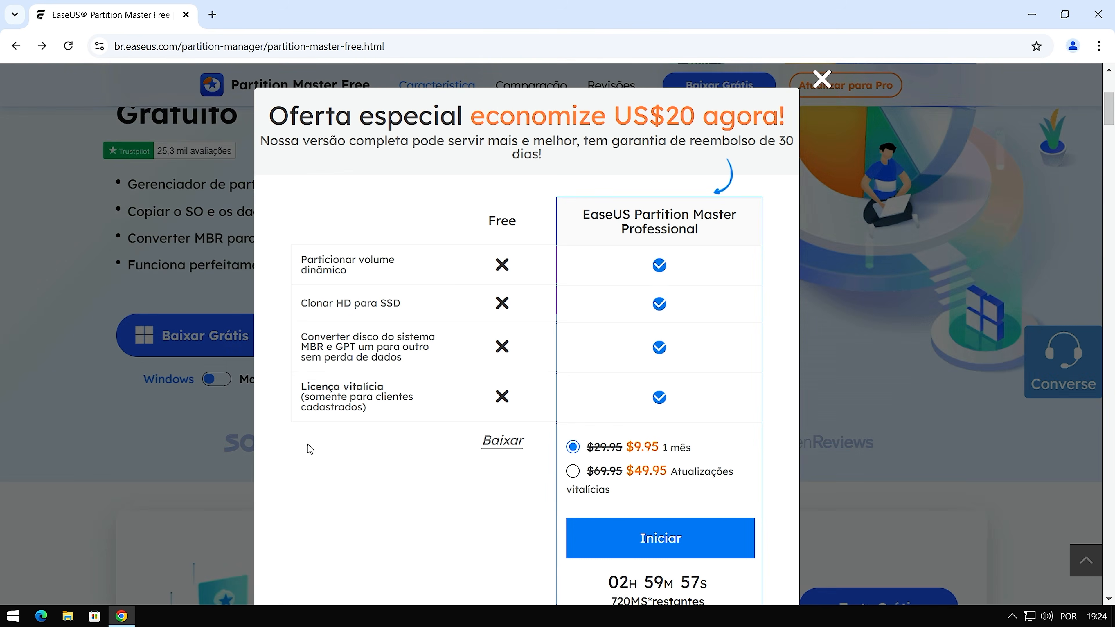
pyautogui.scroll(-2, 306, 448)
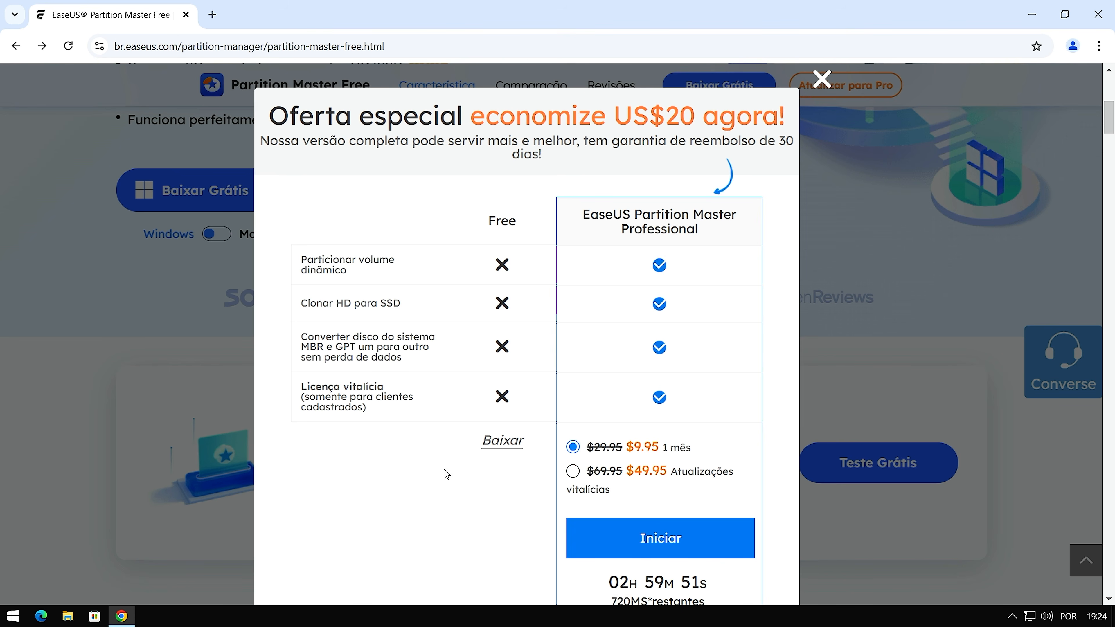
pyautogui.click(509, 447)
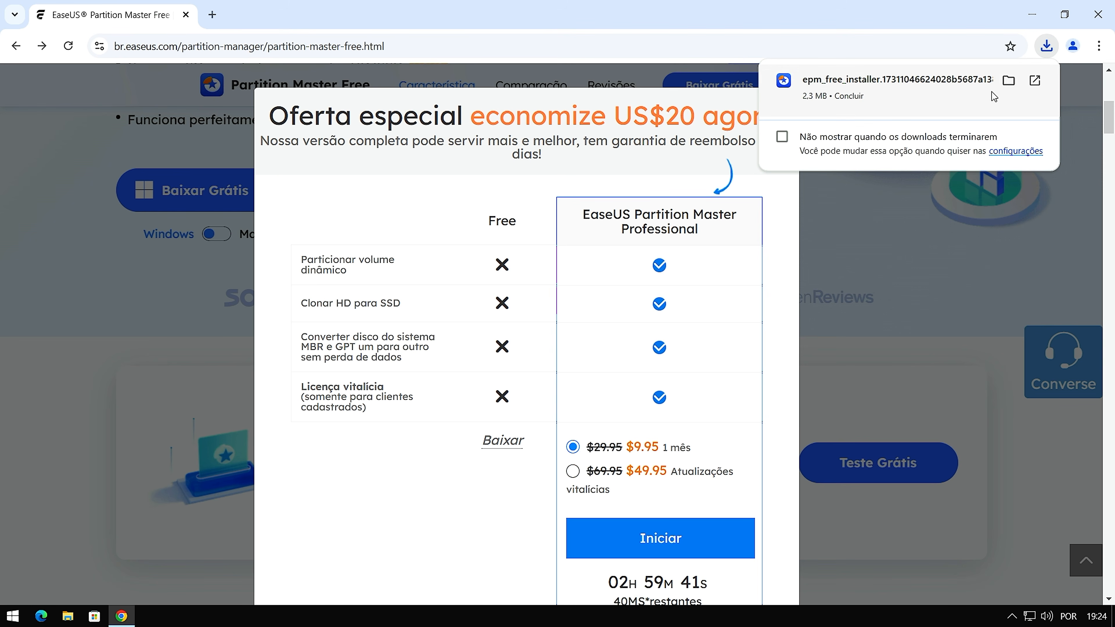
# Run the downloaded epm_free_installer from the Downloads folder, install EaseUS Partition Master, and finish the setup with its window centred on the desktop.
pyautogui.click(1009, 81)
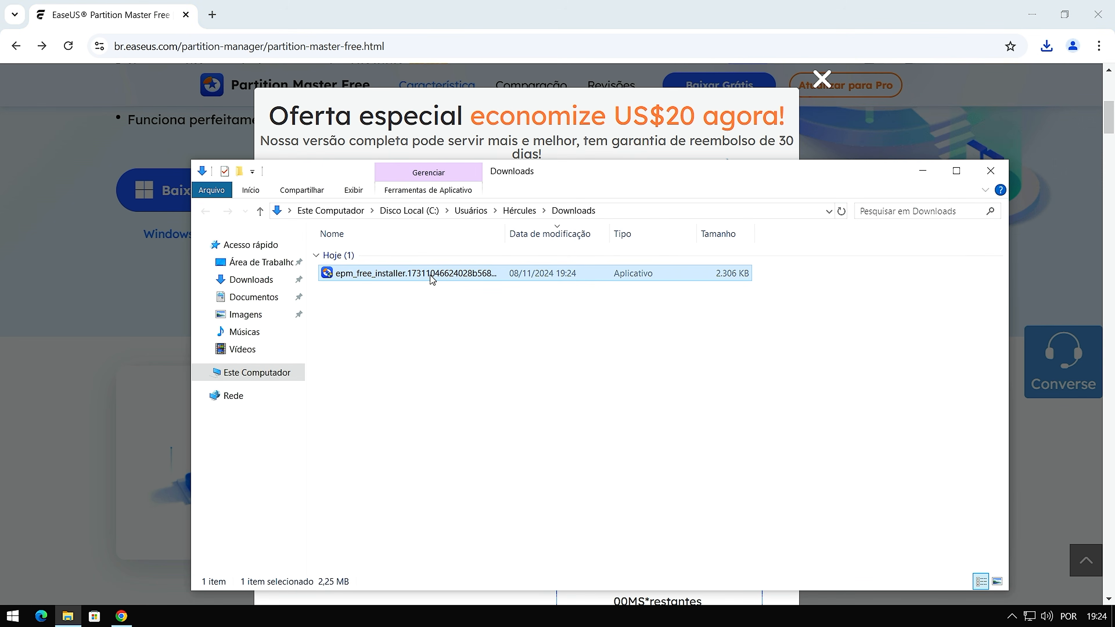
pyautogui.click(1031, 14)
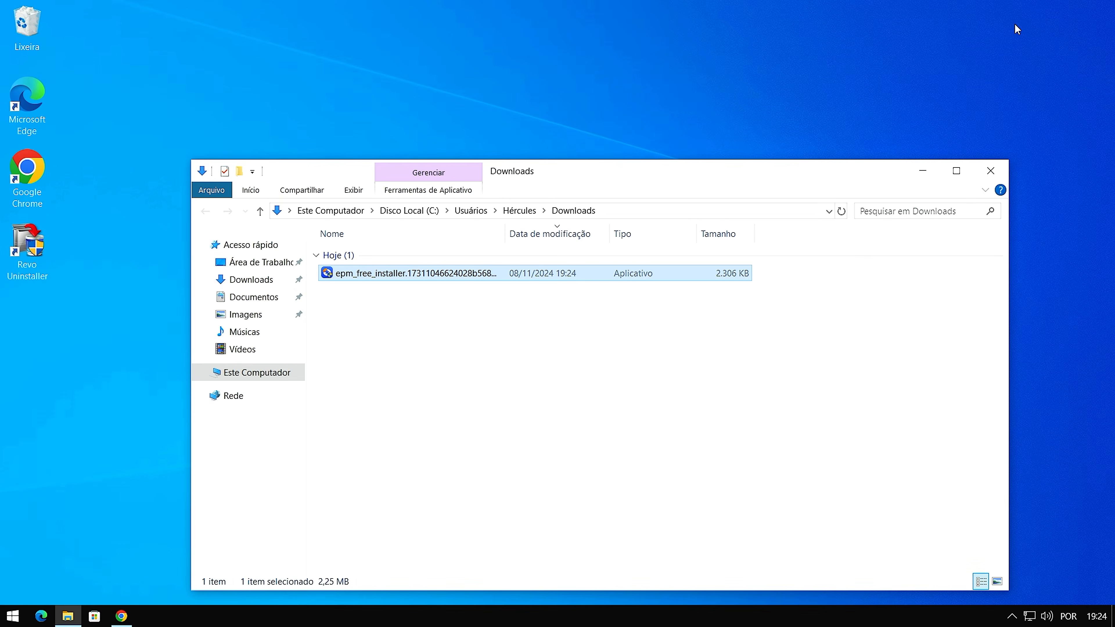
pyautogui.doubleClick(394, 274)
pyautogui.click(480, 415)
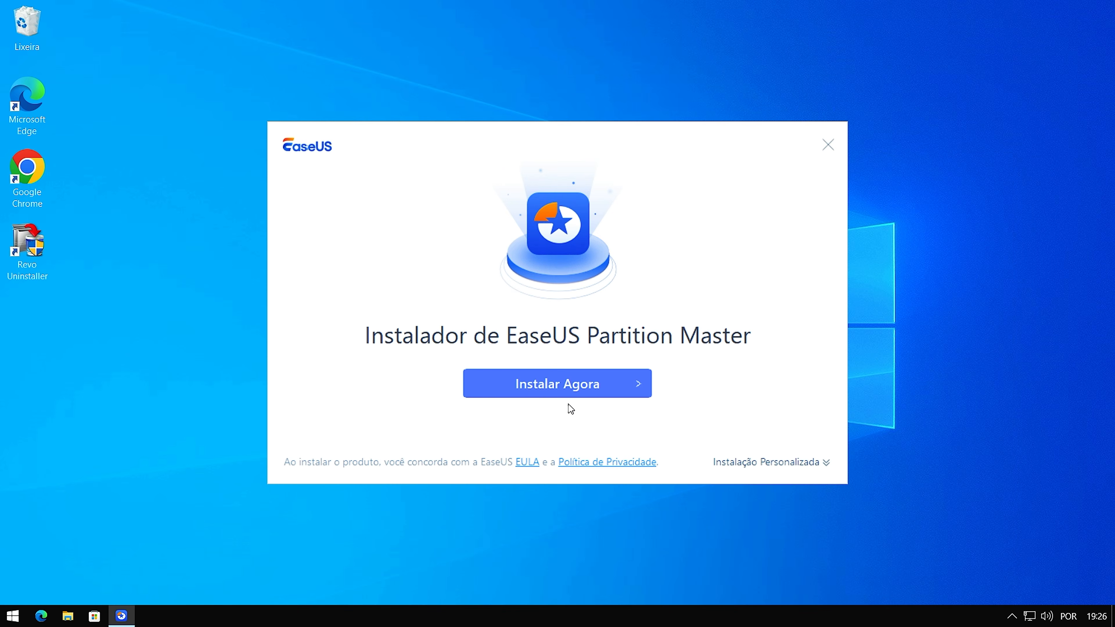
pyautogui.click(598, 387)
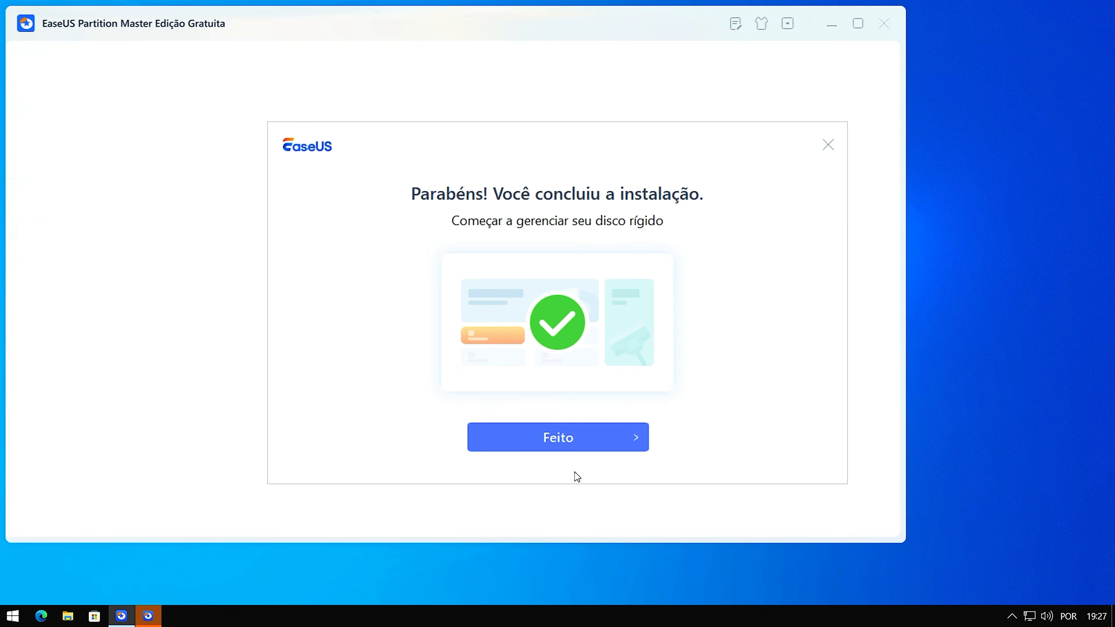
pyautogui.click(569, 443)
pyautogui.moveTo(410, 25); pyautogui.dragTo(509, 45)
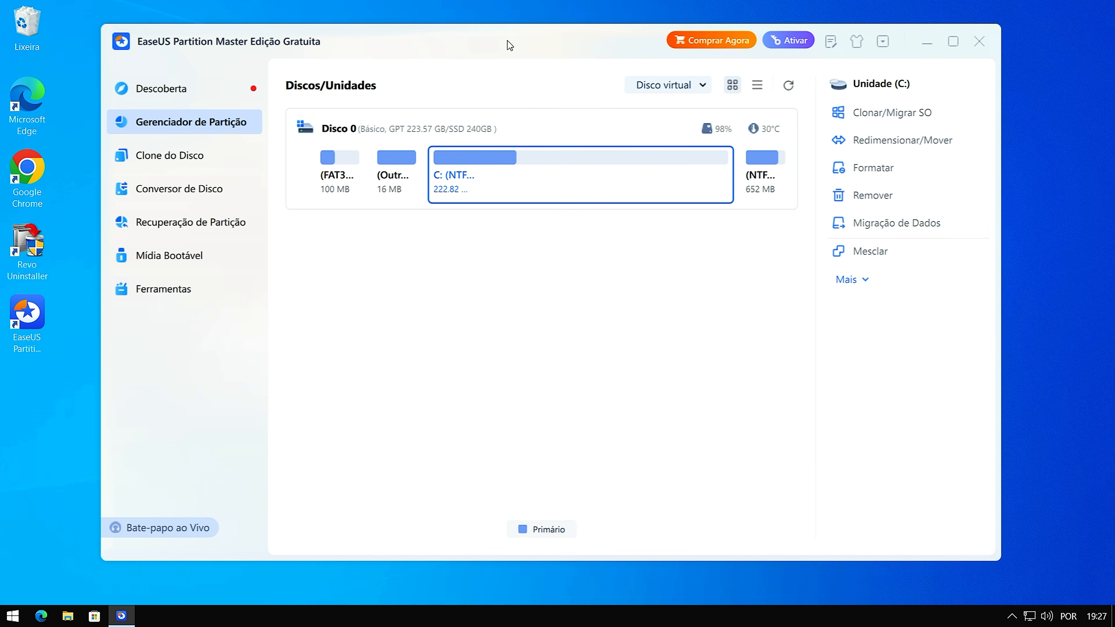
# Open Windows Disk Management to compare its view of Disco 0 with the partition manager, and close it.
pyautogui.rightClick(12, 616)
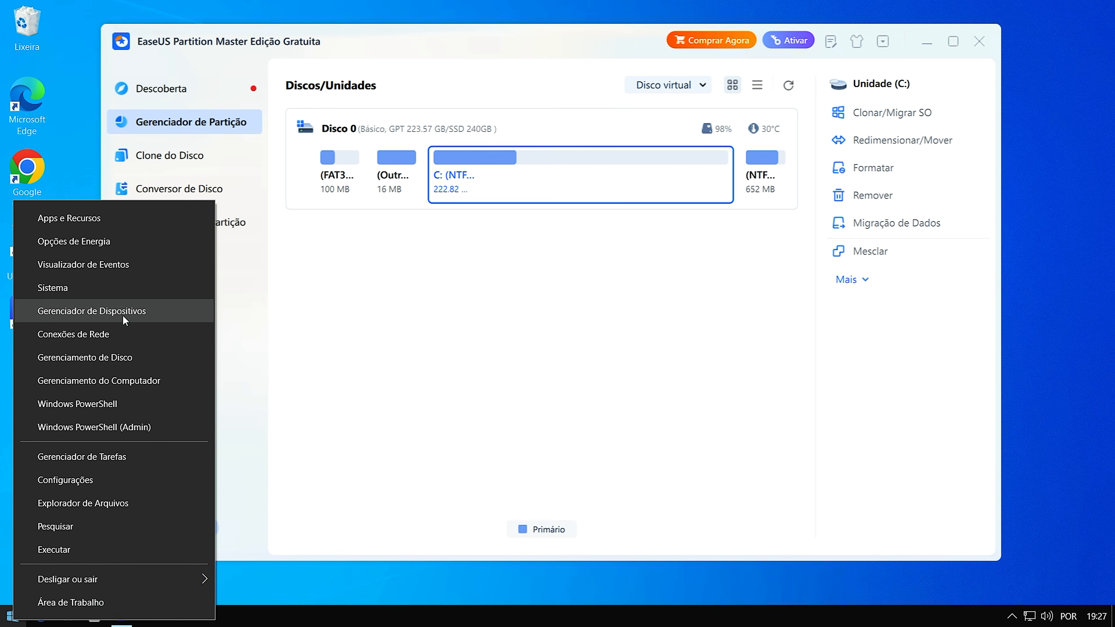
pyautogui.click(119, 357)
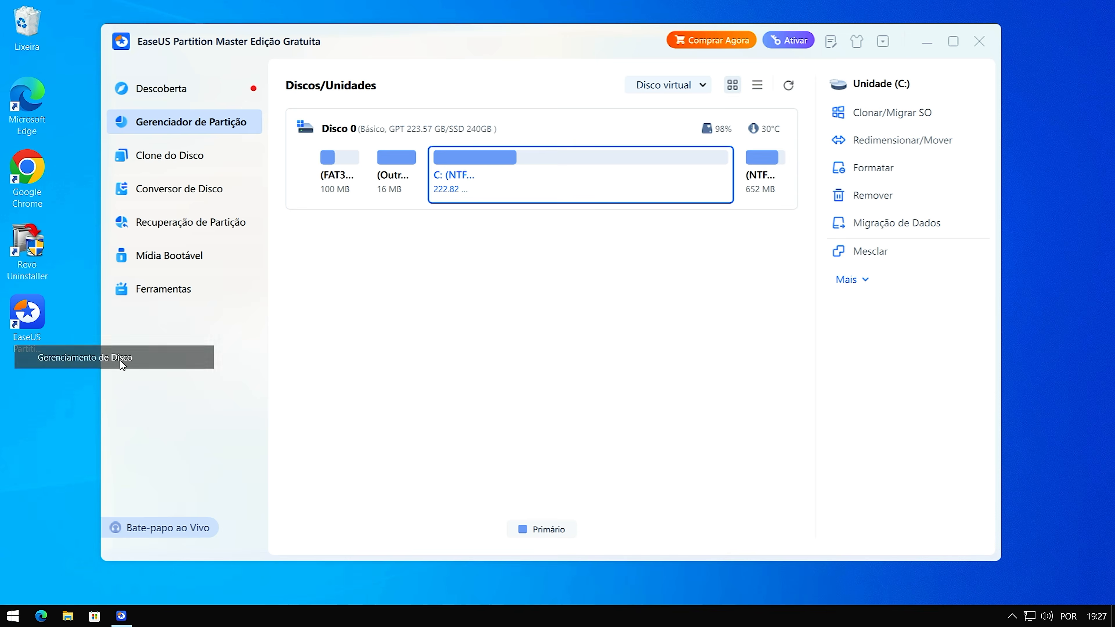
pyautogui.moveTo(368, 83); pyautogui.dragTo(501, 121)
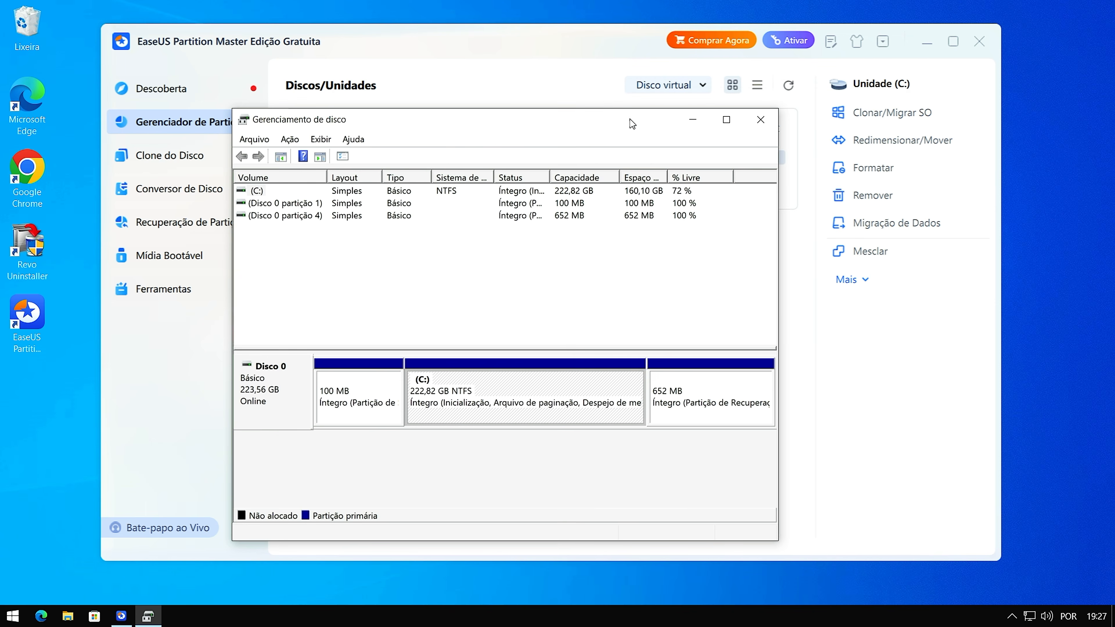
pyautogui.click(759, 121)
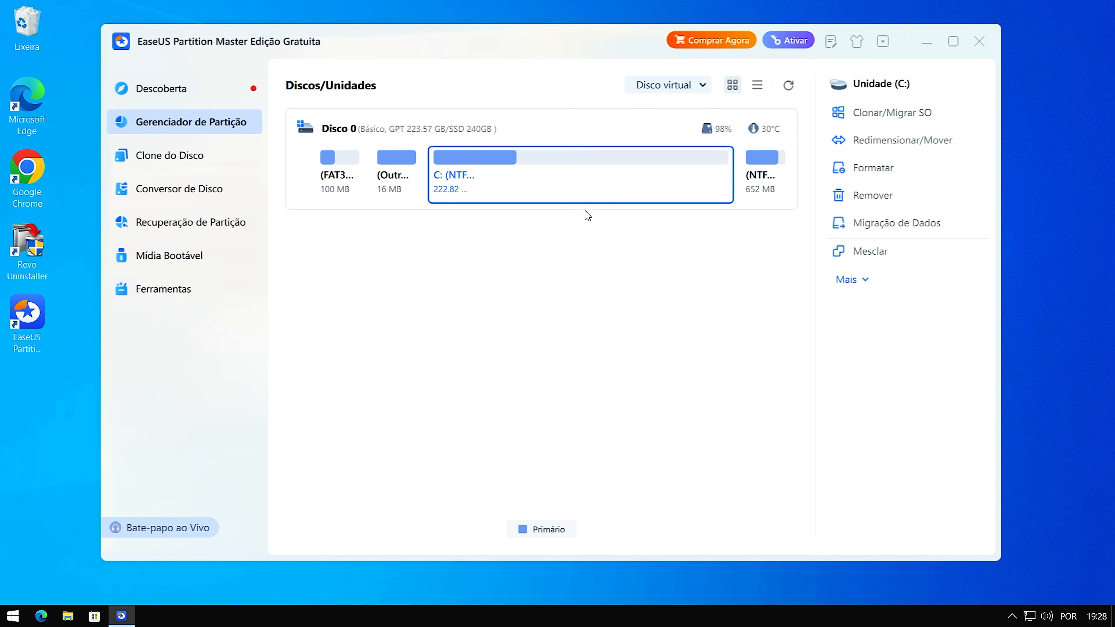
# Shrink partition C: on Disco 0 to 101.08 GB with Redimensionar/Mover, leaving the freed space after it, and apply the operation.
pyautogui.click(396, 171)
pyautogui.click(553, 194)
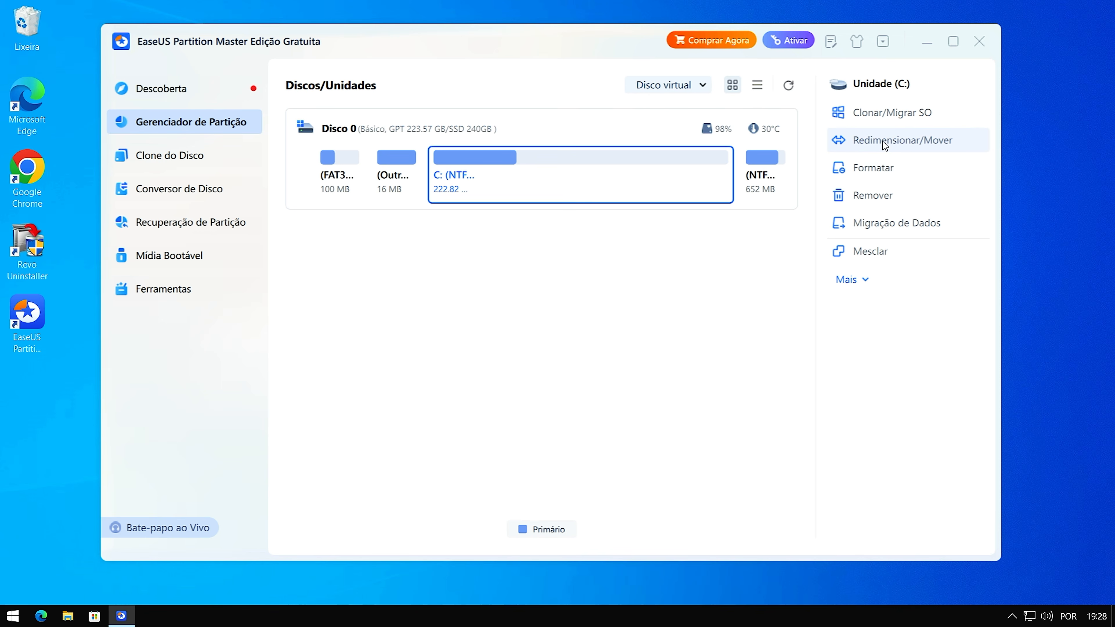
pyautogui.click(899, 146)
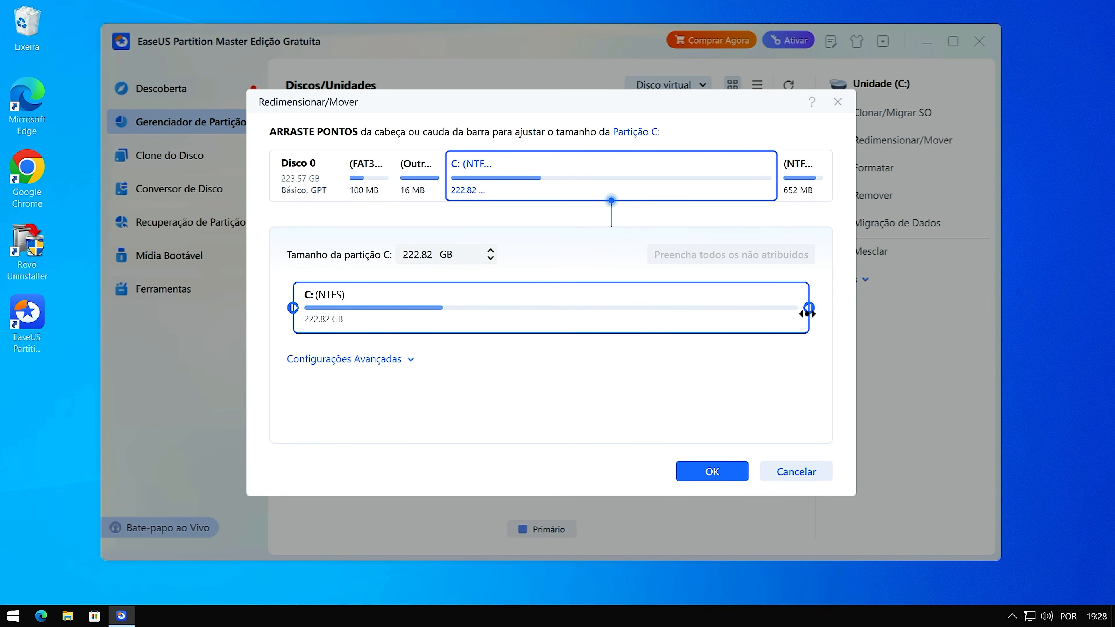
pyautogui.moveTo(810, 307); pyautogui.dragTo(588, 316)
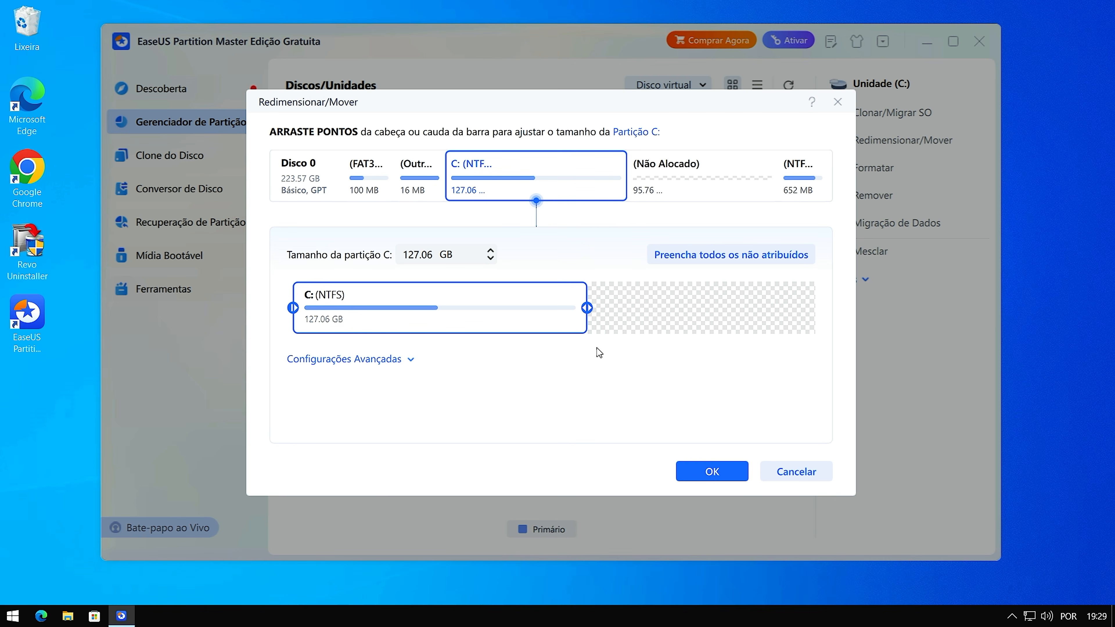
pyautogui.moveTo(588, 308)
pyautogui.mouseDown()
pyautogui.moveTo(567, 307)
pyautogui.moveTo(609, 308)
pyautogui.moveTo(593, 308)
pyautogui.mouseUp()
pyautogui.moveTo(592, 308); pyautogui.dragTo(527, 309)
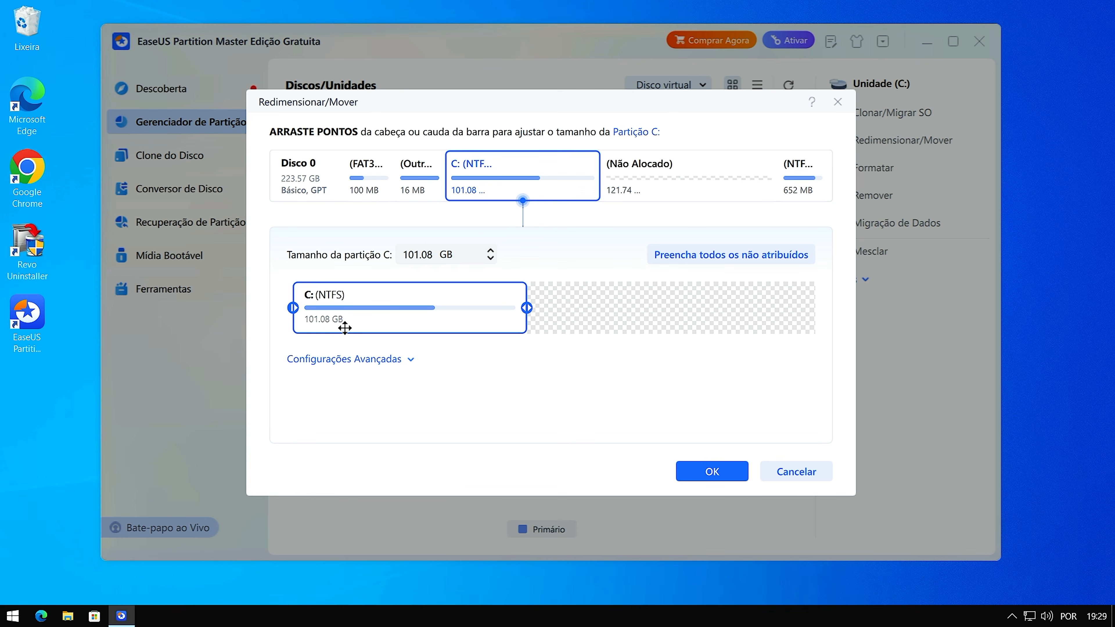
pyautogui.click(704, 473)
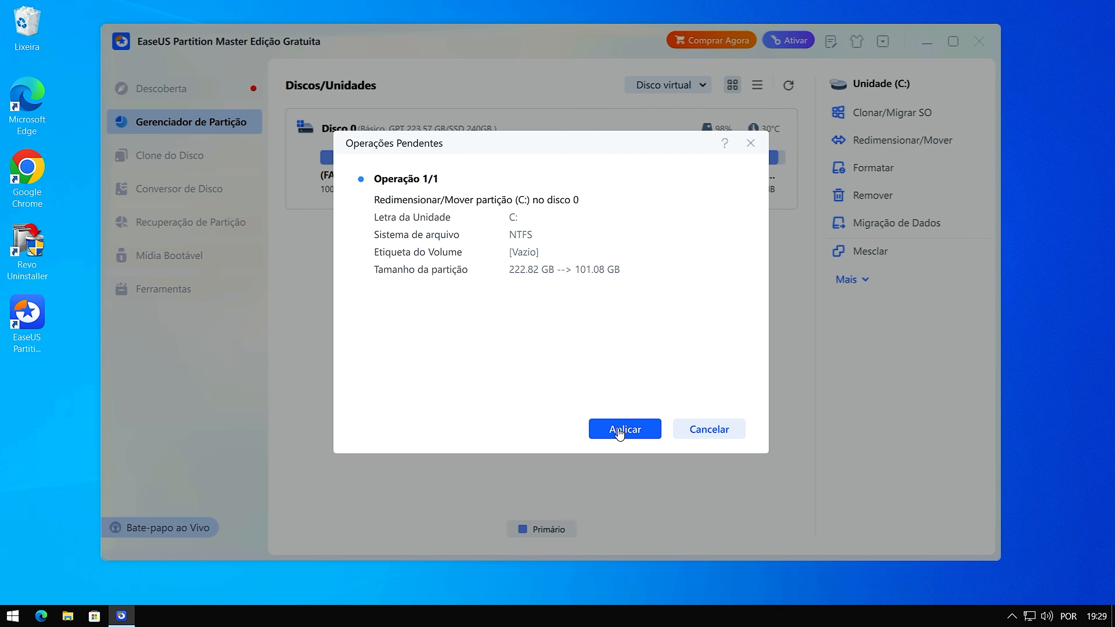
pyautogui.click(620, 430)
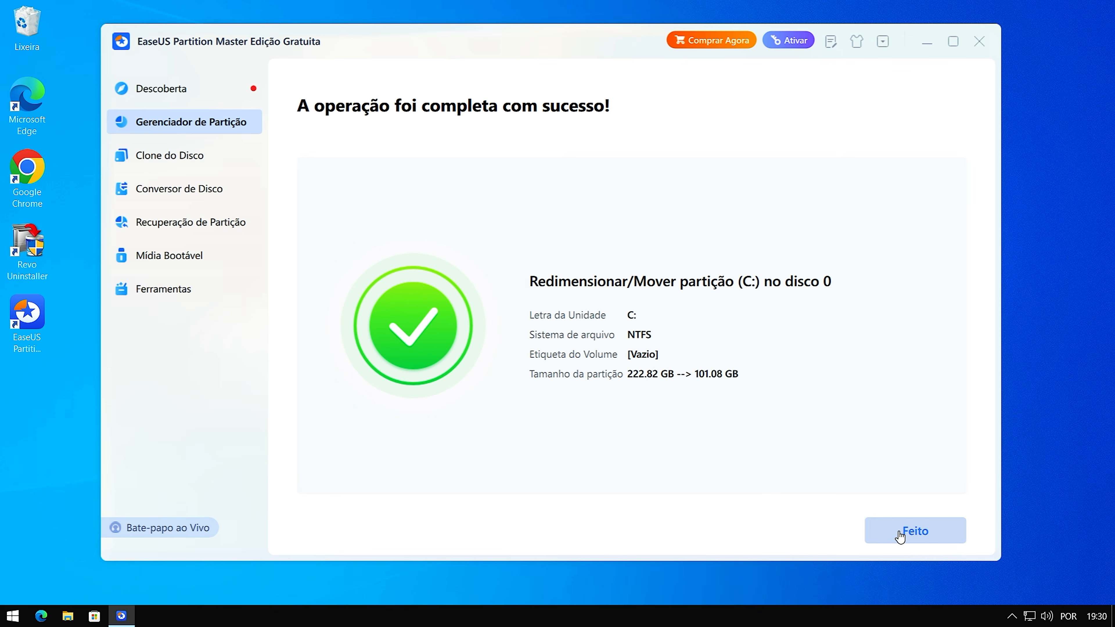
pyautogui.click(912, 536)
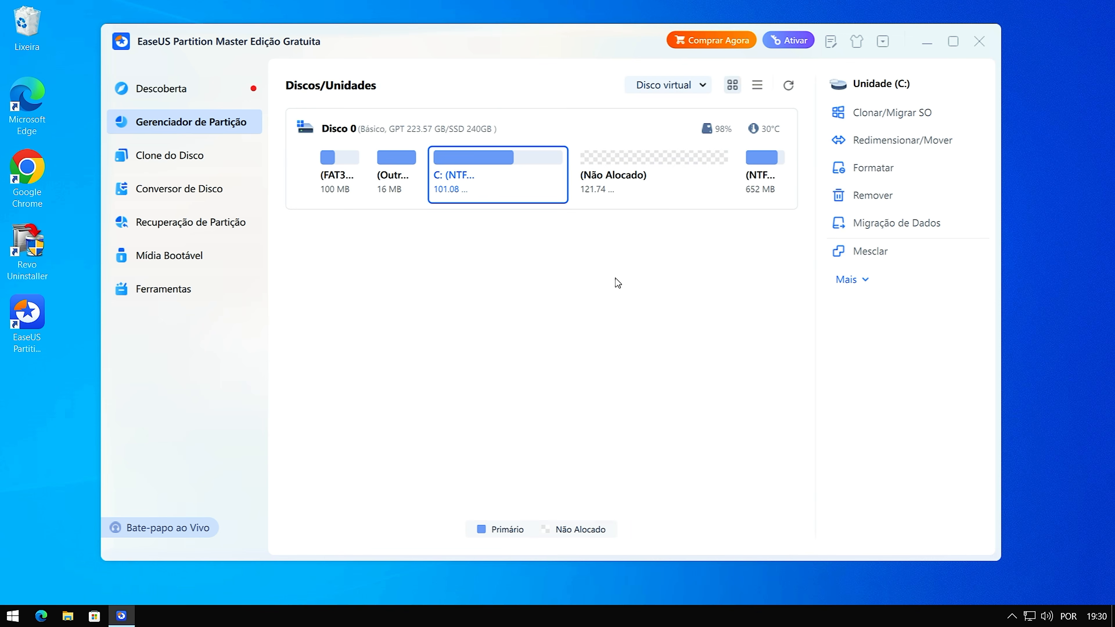
# Set up a new 121.74 GB NTFS partition in the unallocated space with drive letter D: and label Arquivos.
pyautogui.click(648, 167)
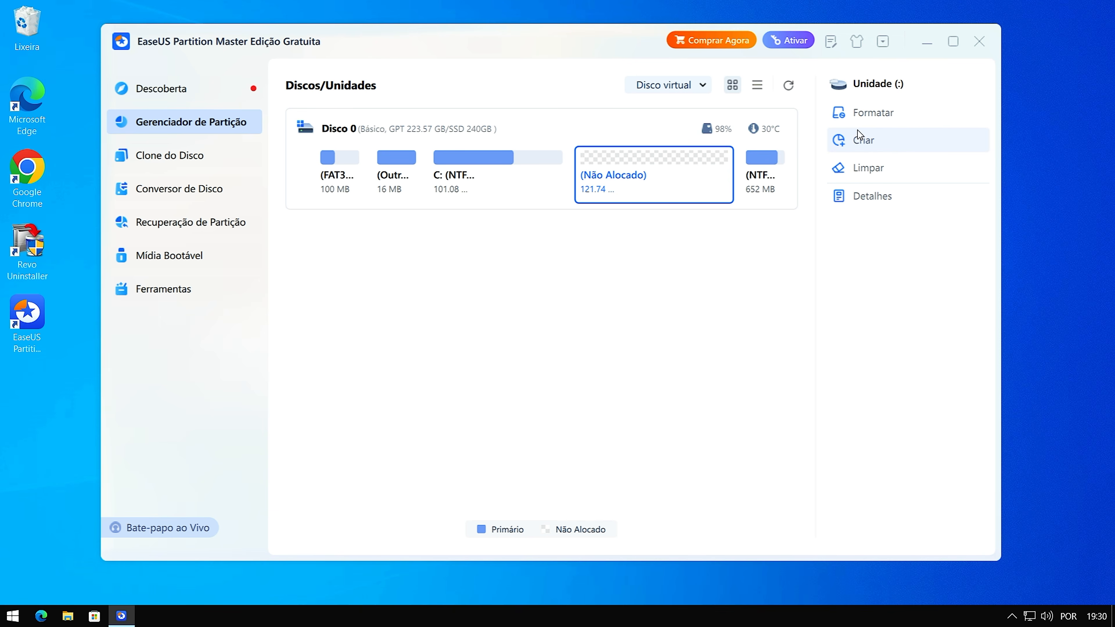
pyautogui.click(879, 147)
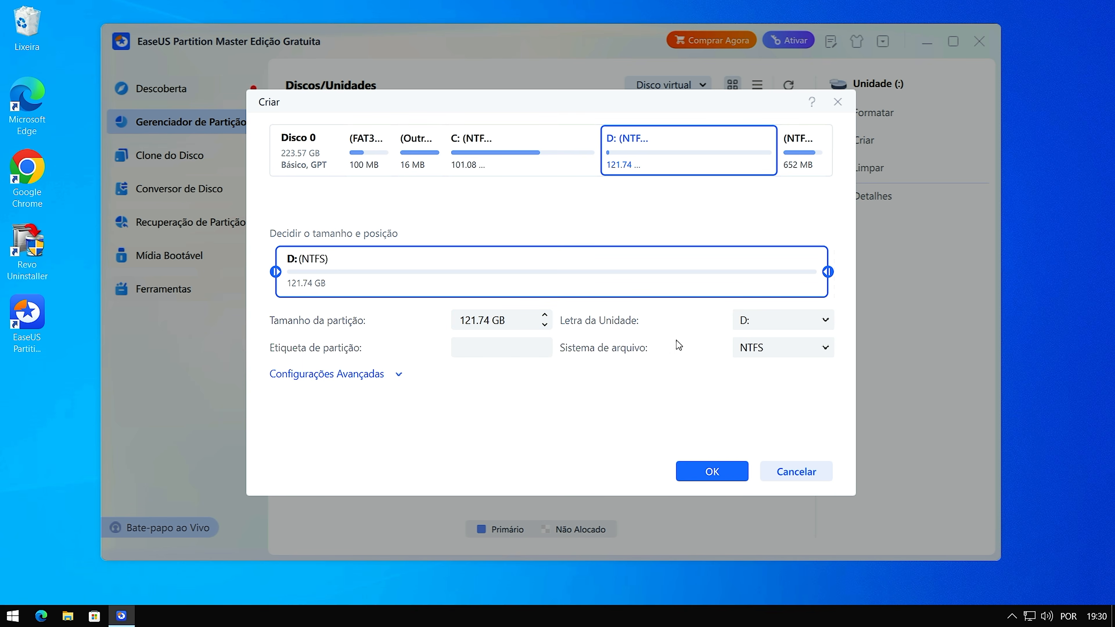
pyautogui.click(526, 347)
pyautogui.write('Arquivos')
pyautogui.click(686, 394)
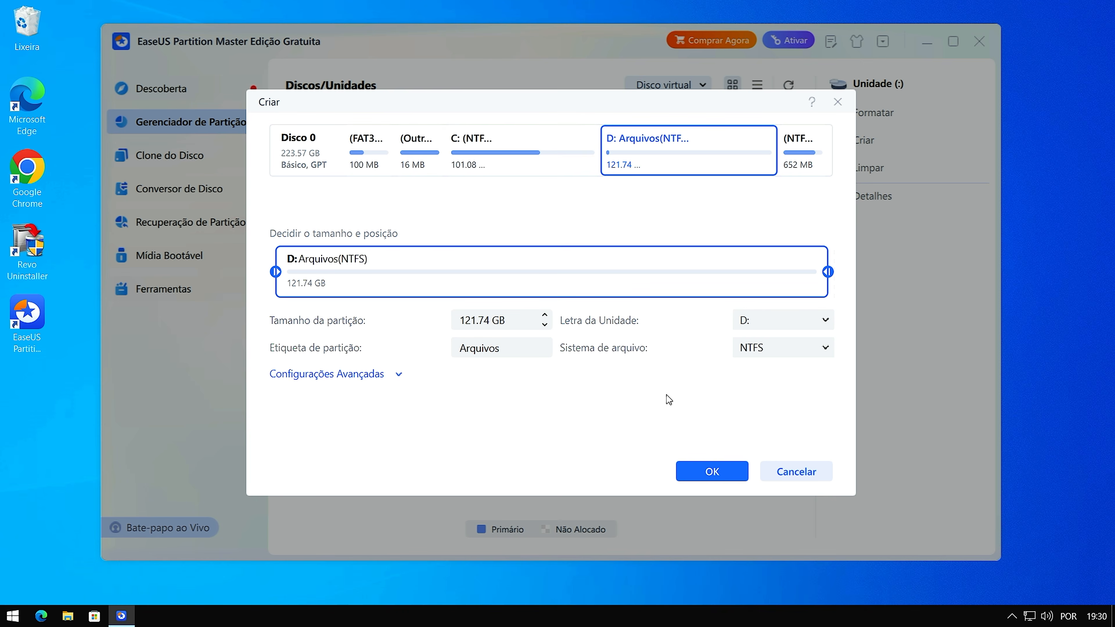
pyautogui.click(712, 473)
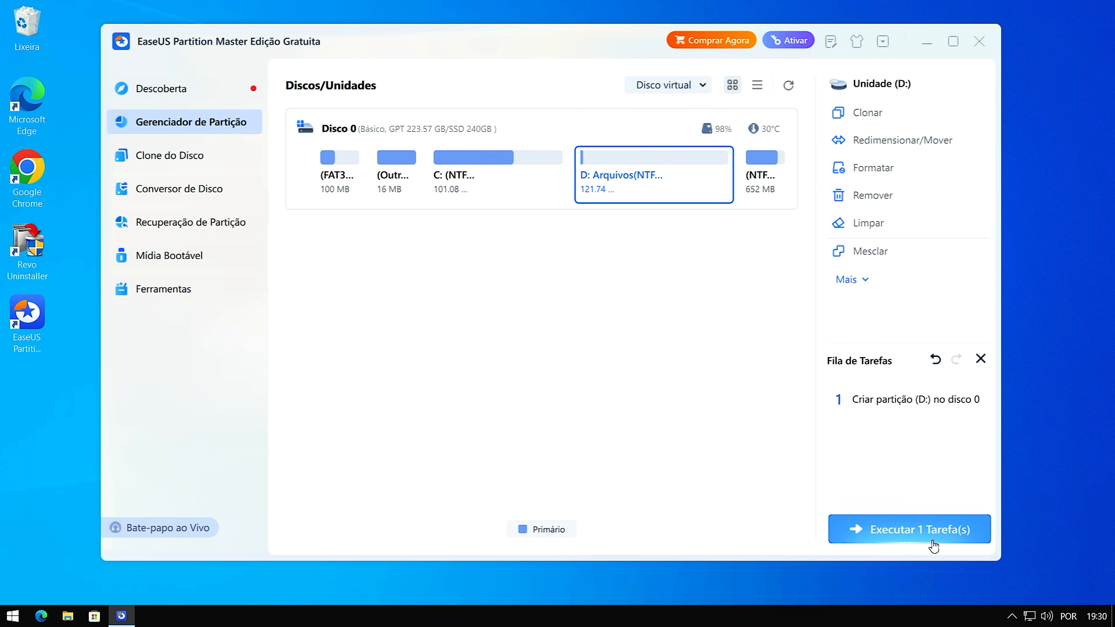
# Execute the queued creation of partition D:, dismiss the new drive's folder window, and return to the disk overview.
pyautogui.click(922, 535)
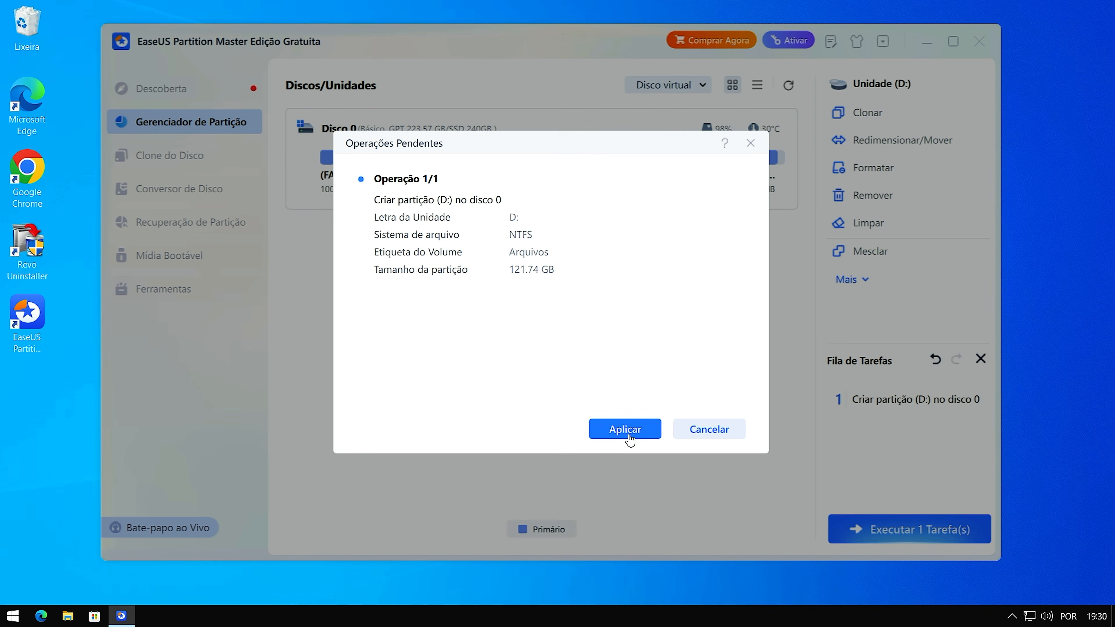
pyautogui.click(629, 438)
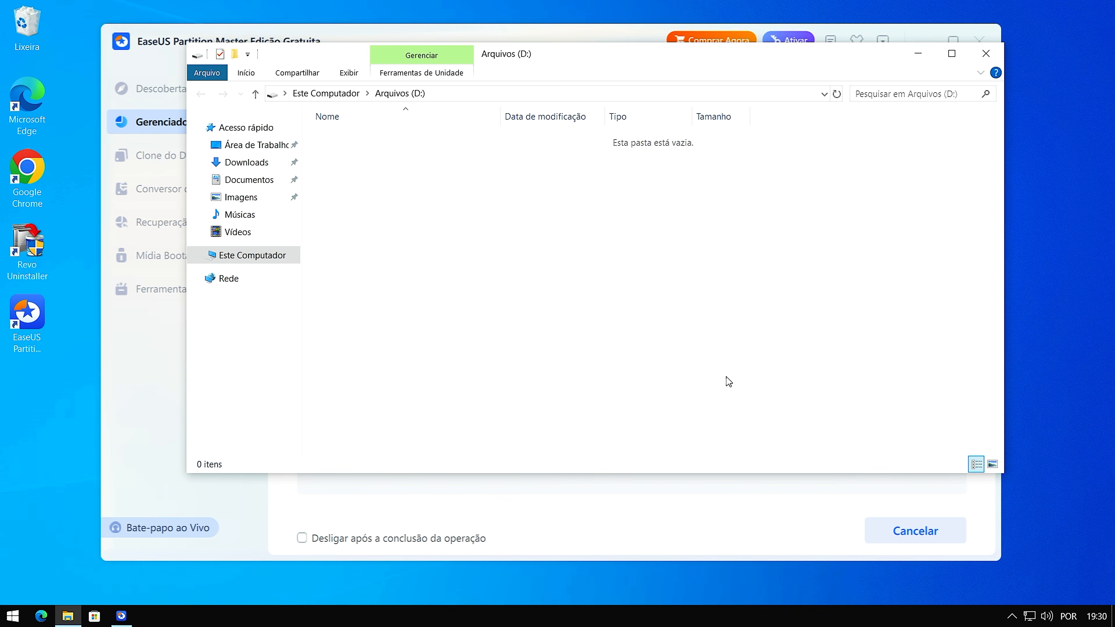
pyautogui.click(987, 53)
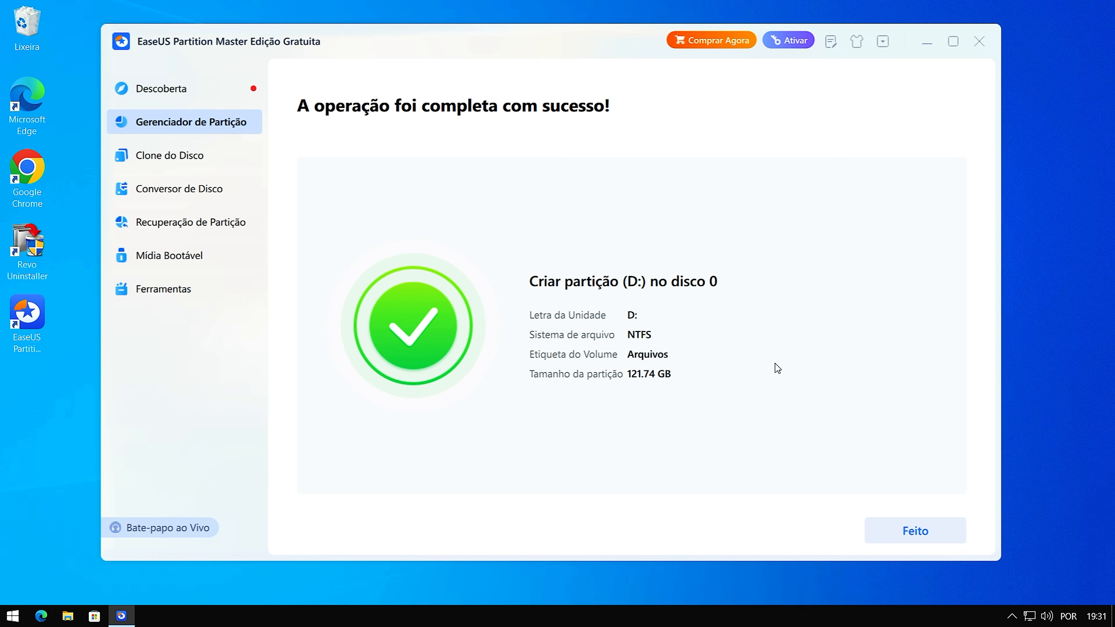
pyautogui.click(918, 532)
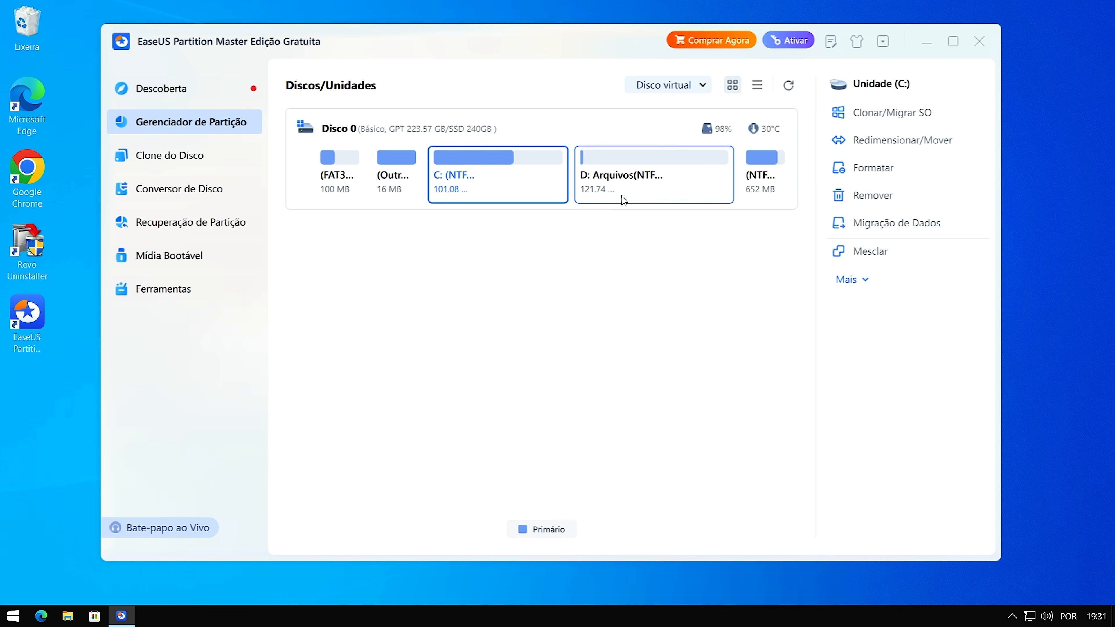
# Check the Arquivos (D:) partition, minimize the partition manager, and view the contents of Disco Local (C:) in File Explorer.
pyautogui.click(631, 181)
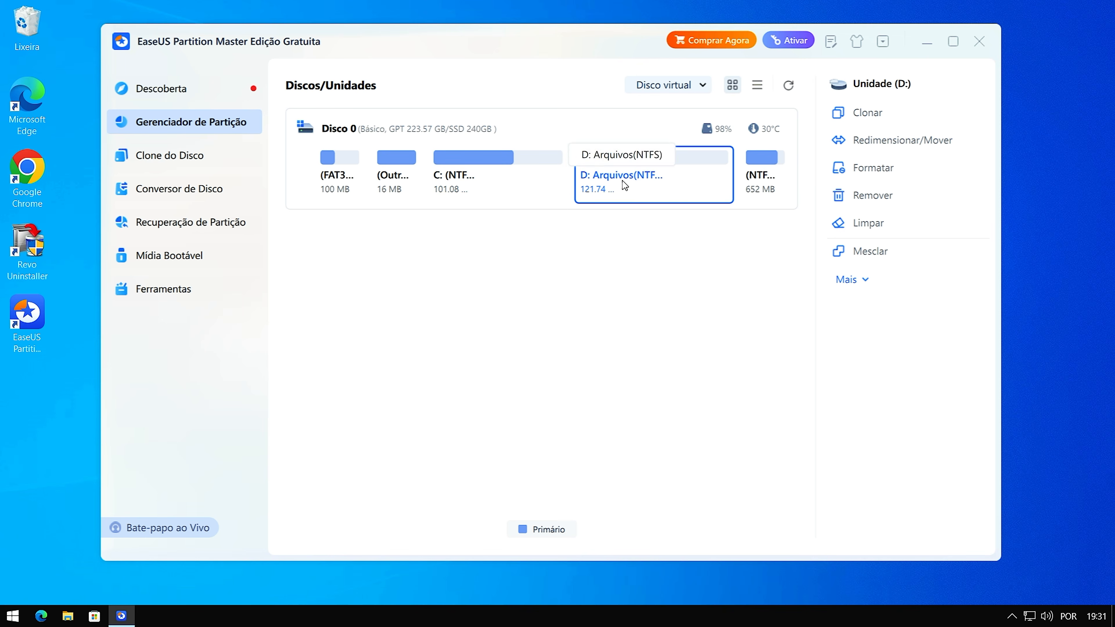
pyautogui.click(926, 42)
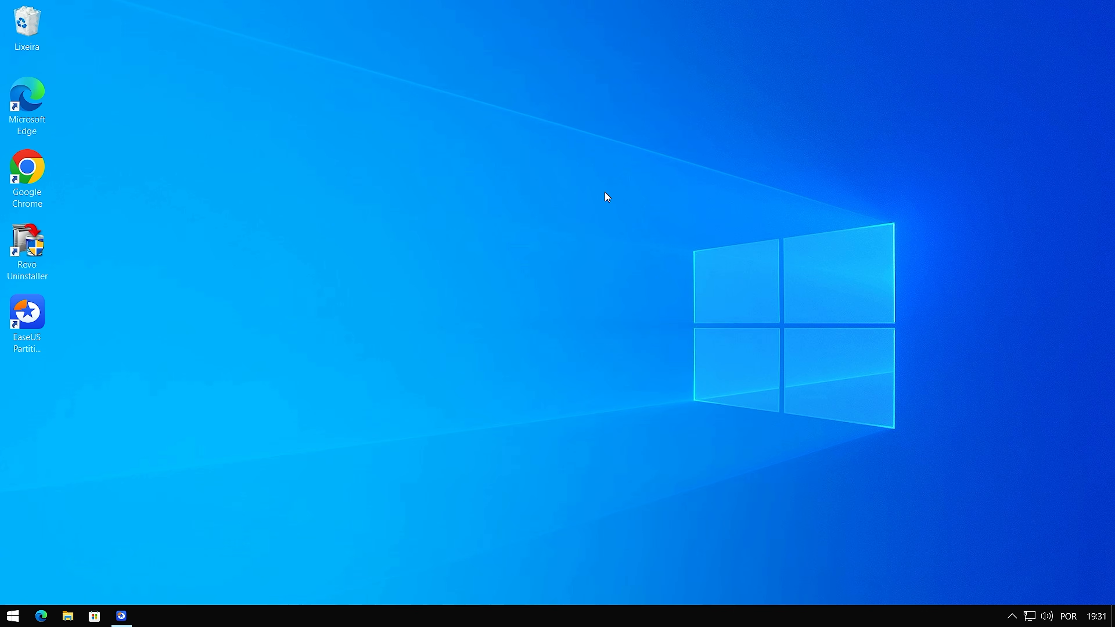
pyautogui.click(68, 616)
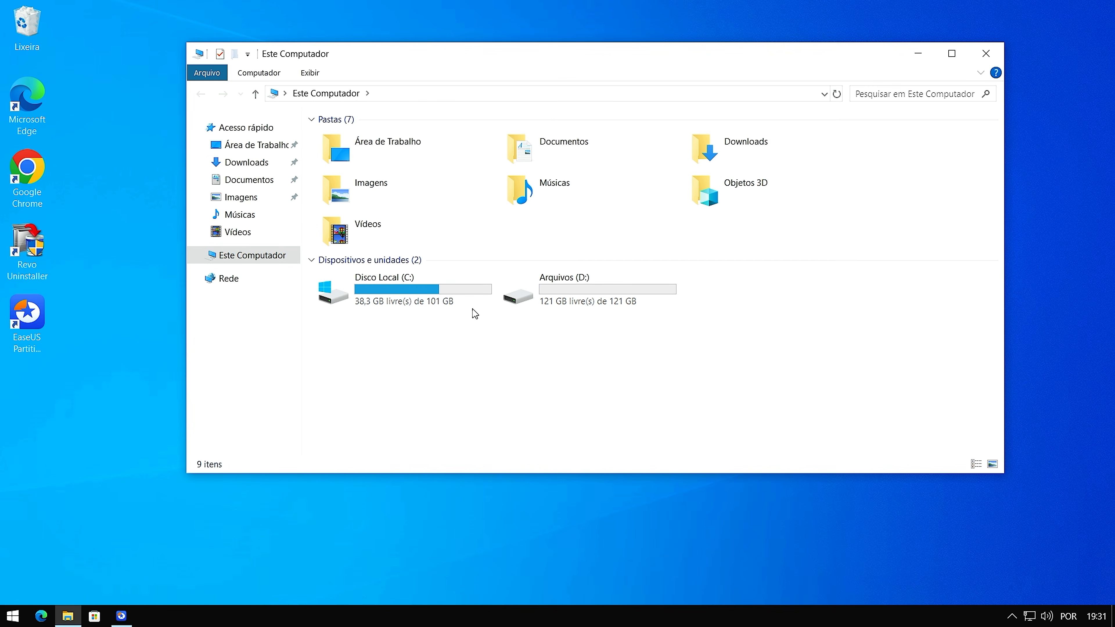
pyautogui.doubleClick(397, 292)
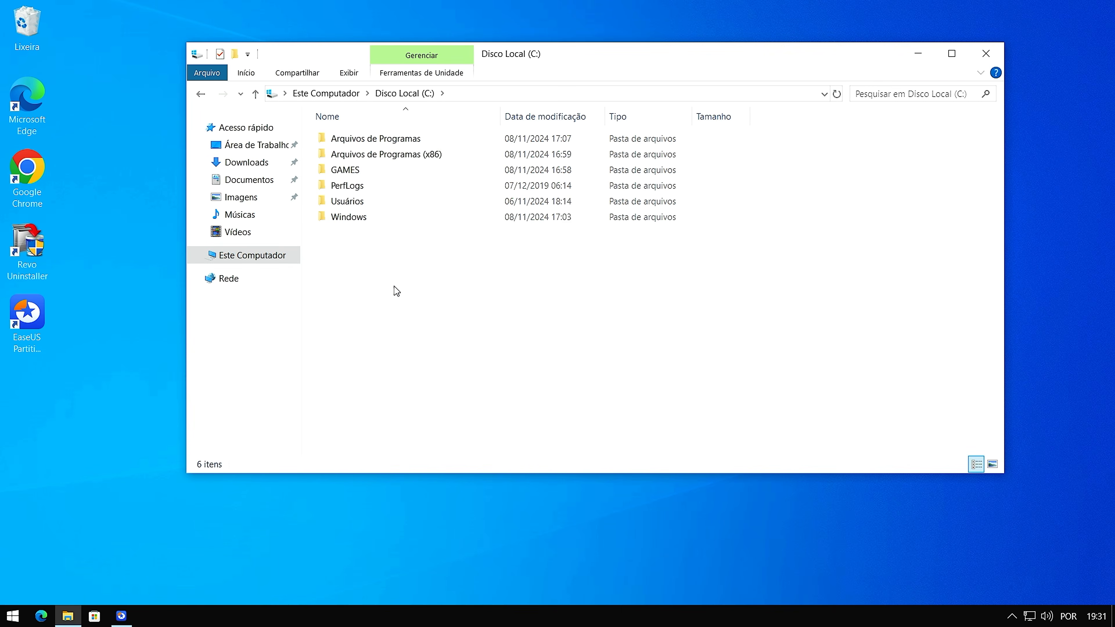
# Leave drive C:, view the contents of Arquivos (D:), and return to the drive list in Este Computador.
pyautogui.click(200, 97)
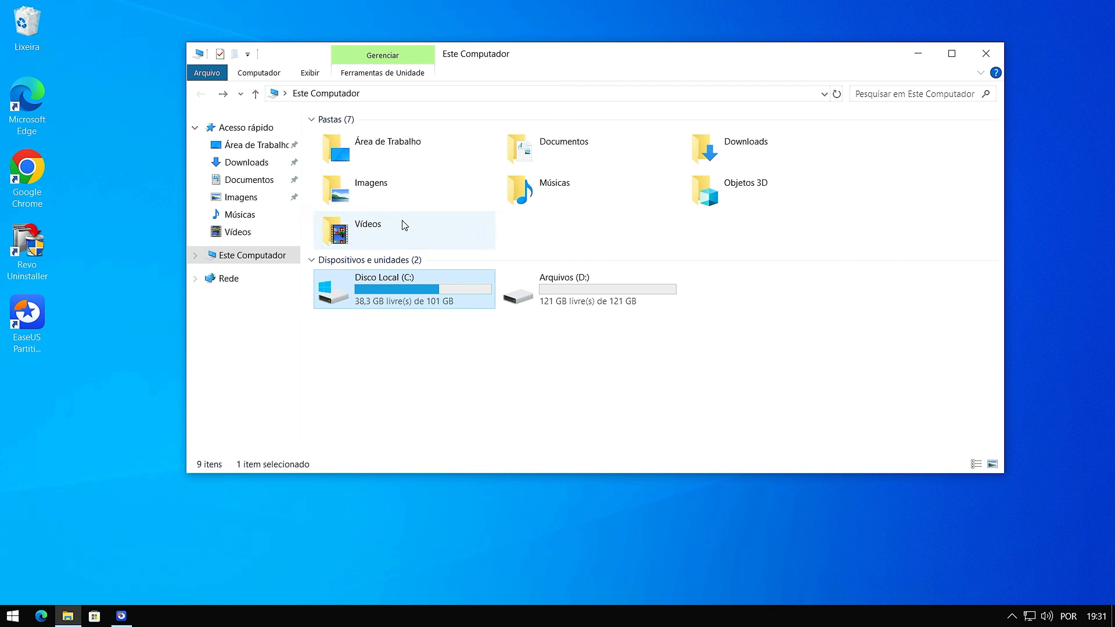
pyautogui.doubleClick(569, 295)
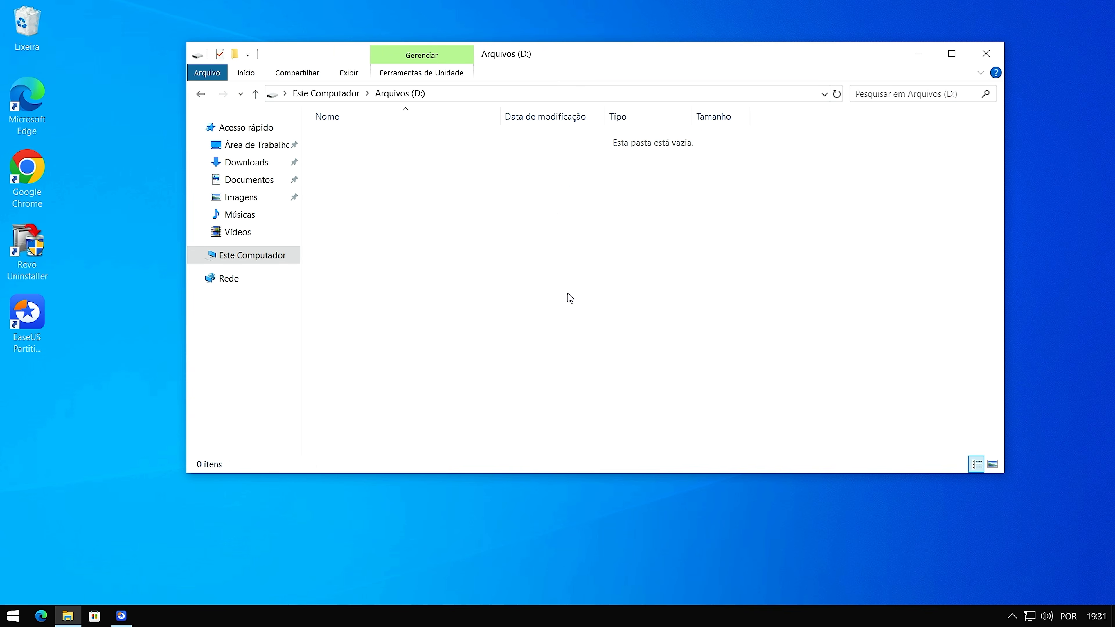
pyautogui.click(201, 93)
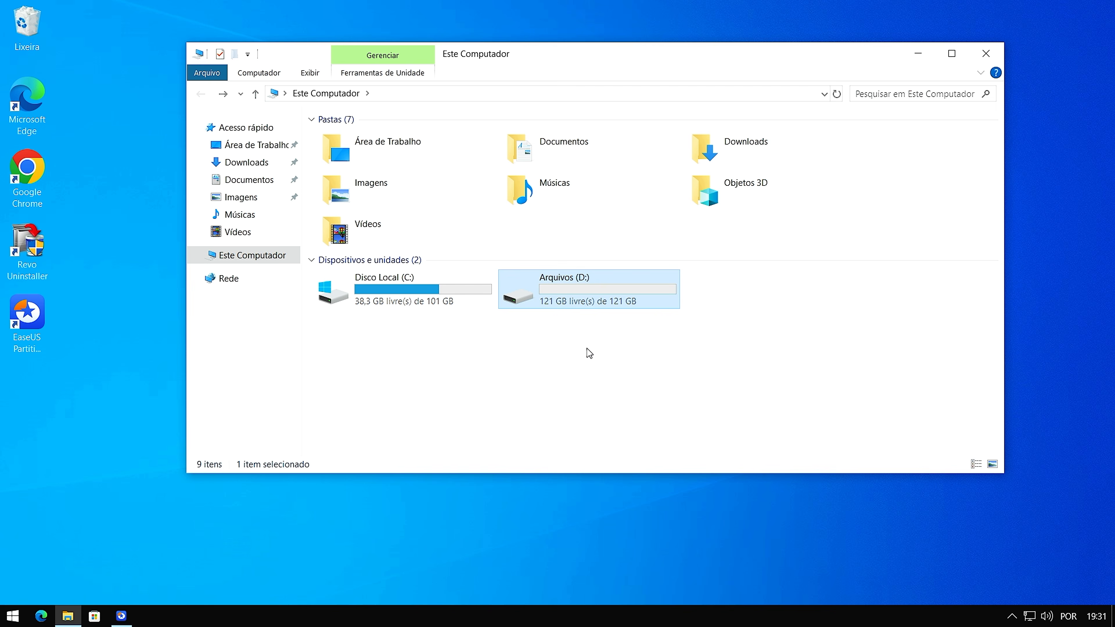
pyautogui.click(630, 360)
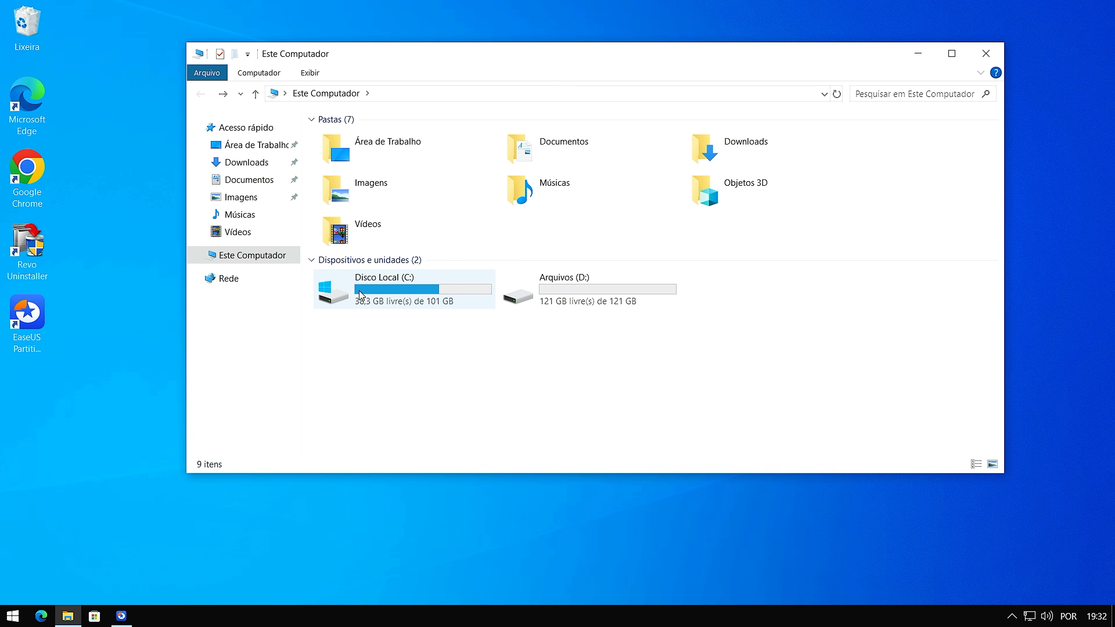
# Move all the personal folders from the user's profile folder in Usuários on Disco Local (C:) to Arquivos (D:).
pyautogui.doubleClick(390, 289)
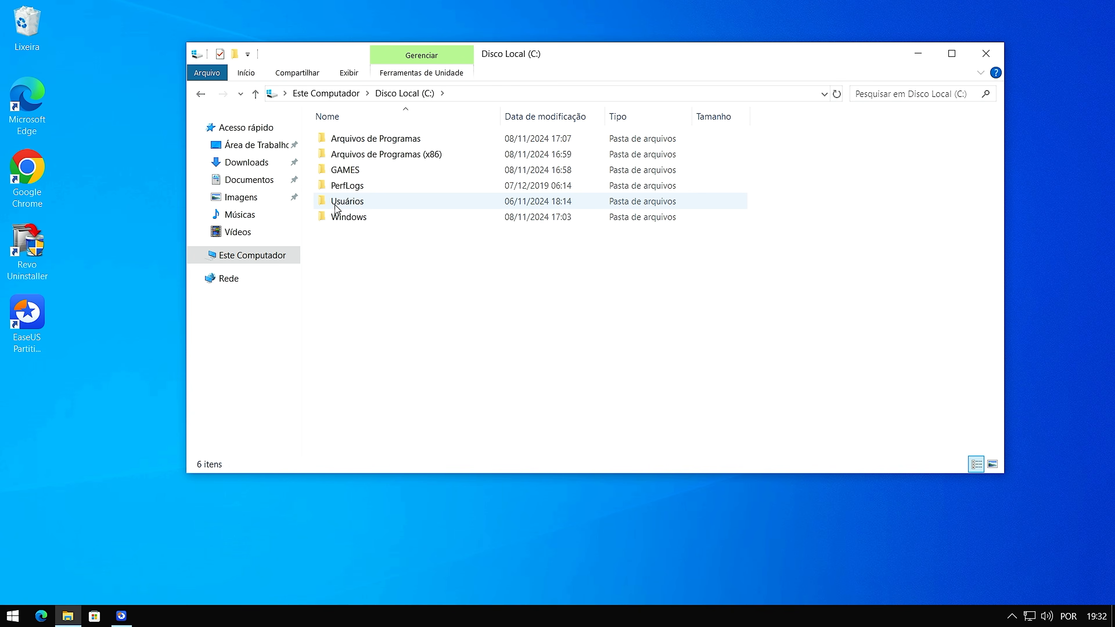
pyautogui.doubleClick(356, 206)
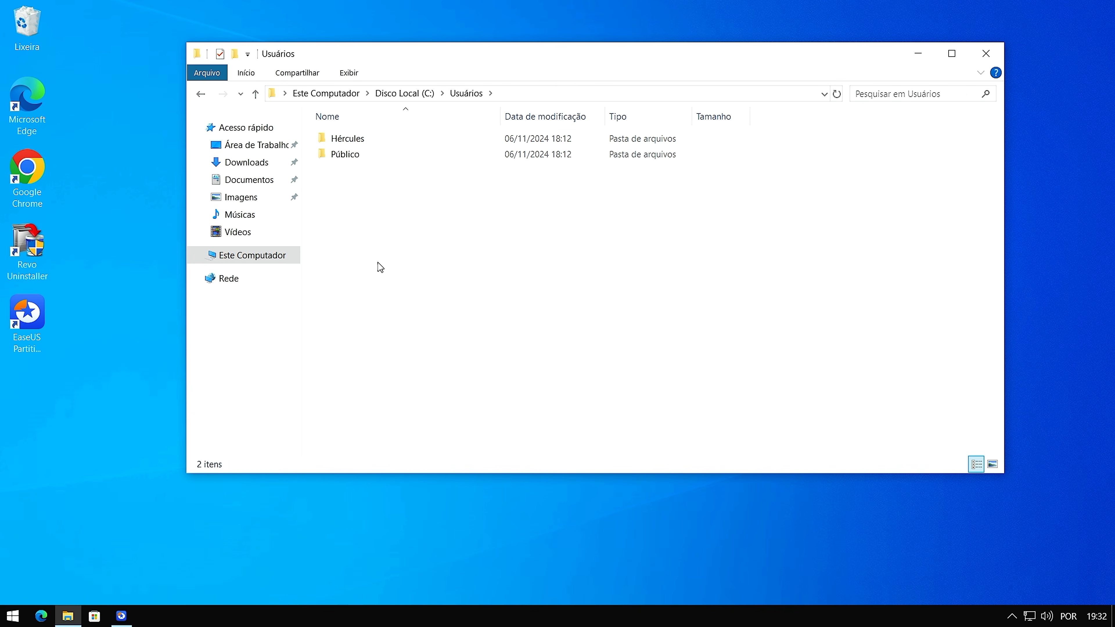
pyautogui.doubleClick(350, 139)
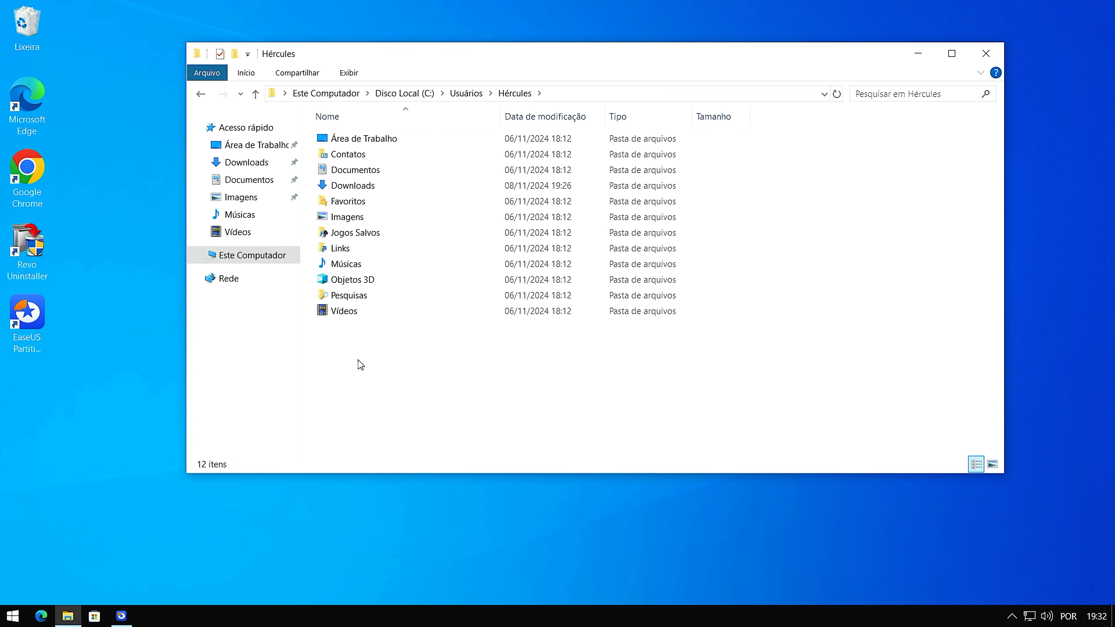
pyautogui.hotkey('ctrl', 'a')
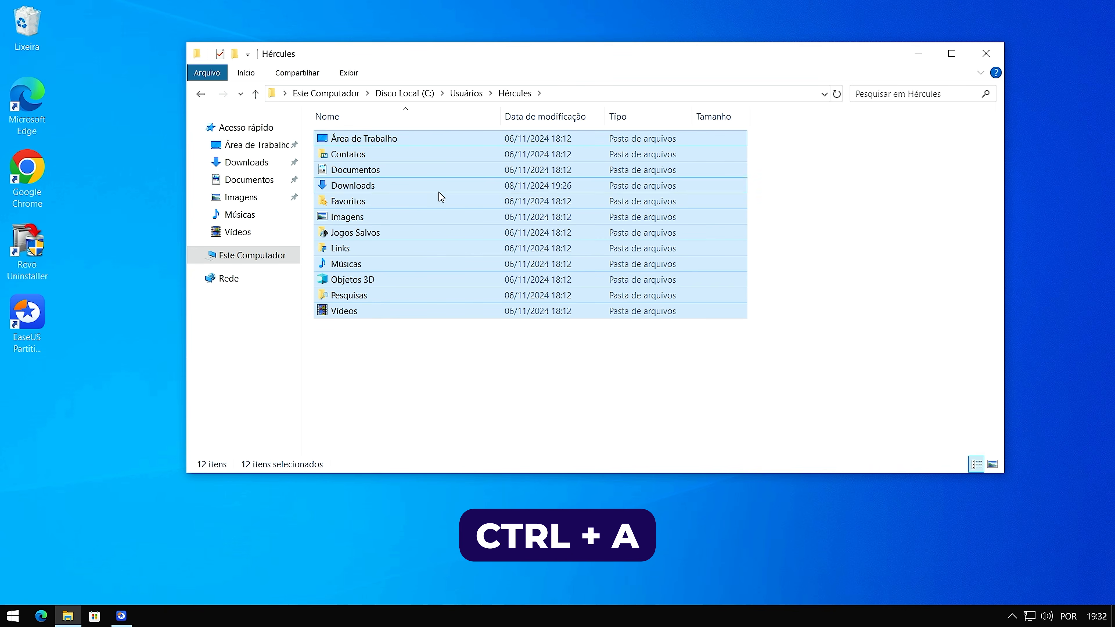
pyautogui.click(514, 379)
pyautogui.moveTo(514, 378); pyautogui.dragTo(336, 122)
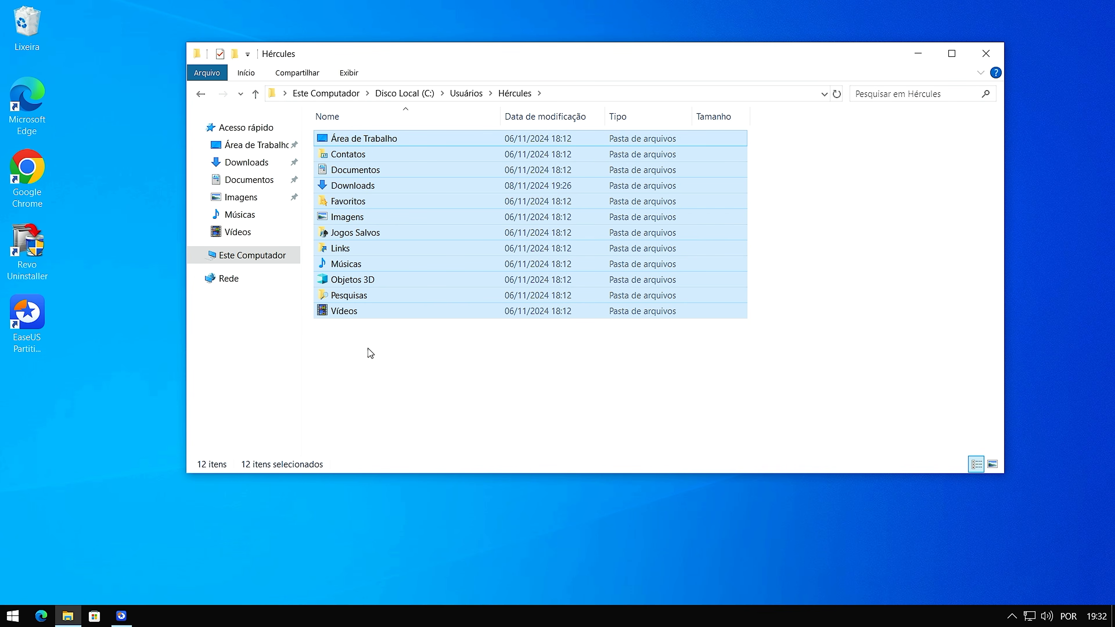
pyautogui.hotkey('ctrl', 'x')
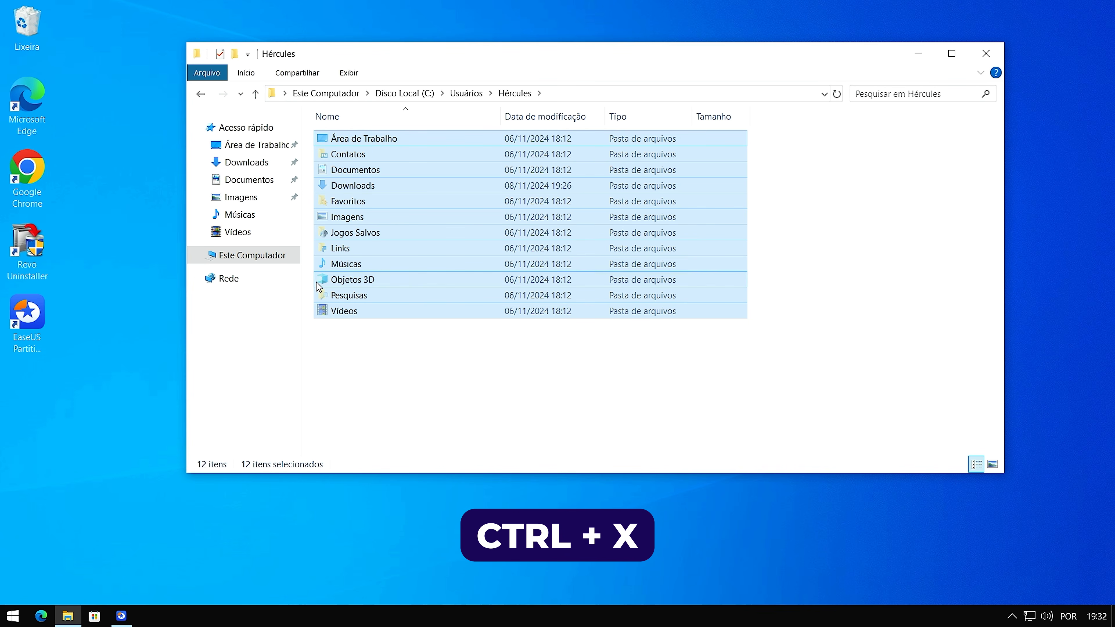
pyautogui.click(243, 255)
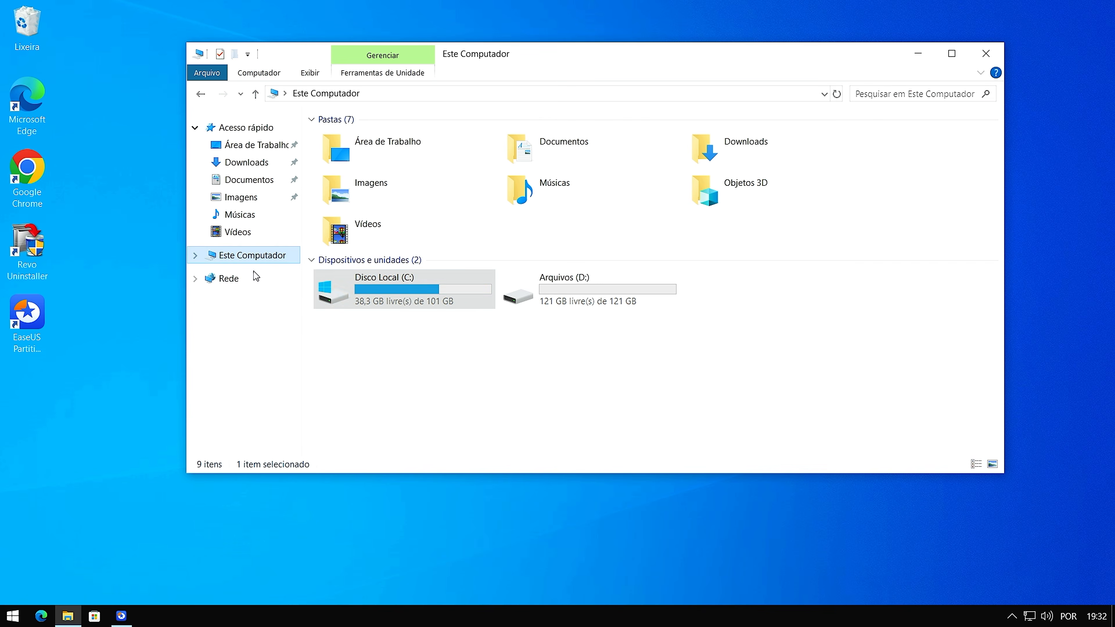
pyautogui.click(389, 364)
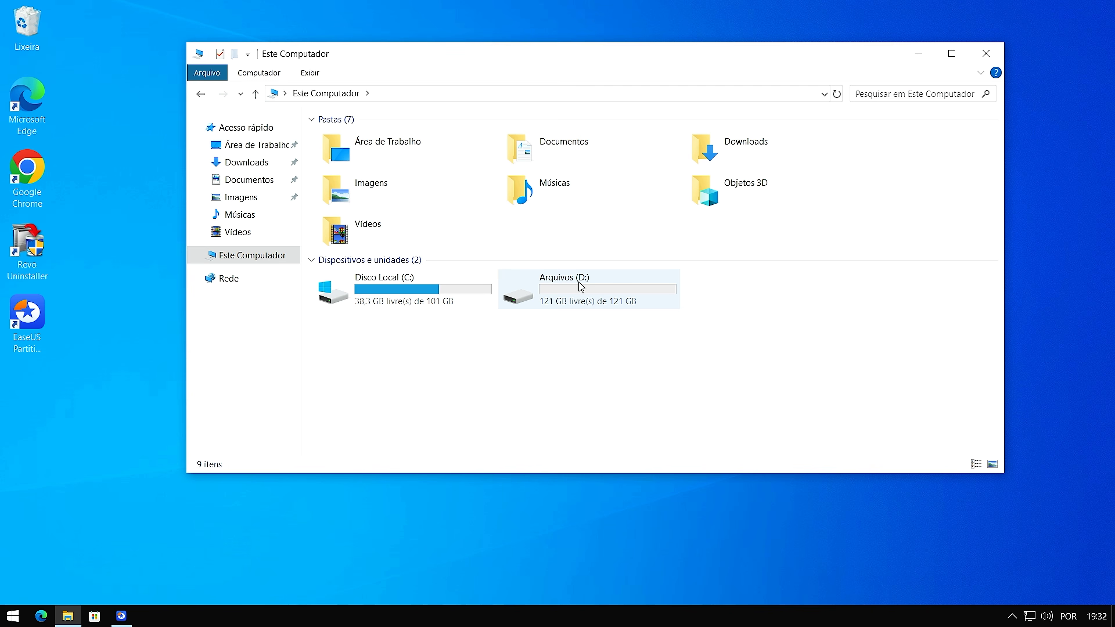
pyautogui.doubleClick(592, 287)
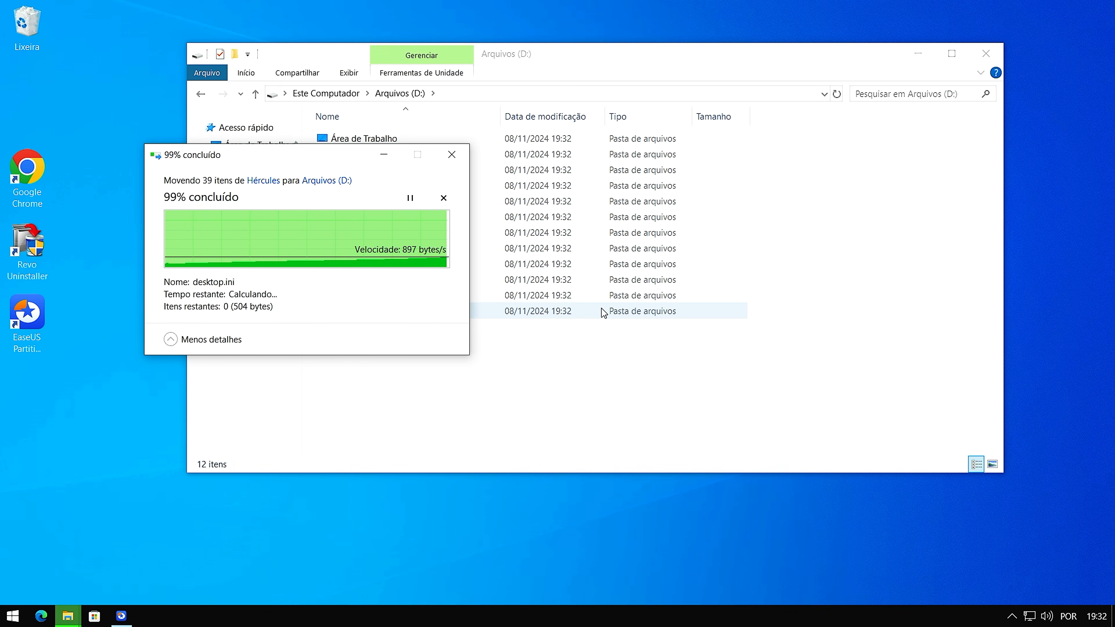
# Review the moved folders in Arquivos (D:) and inspect both drives in Este Computador.
pyautogui.hotkey('alt', 'Left')
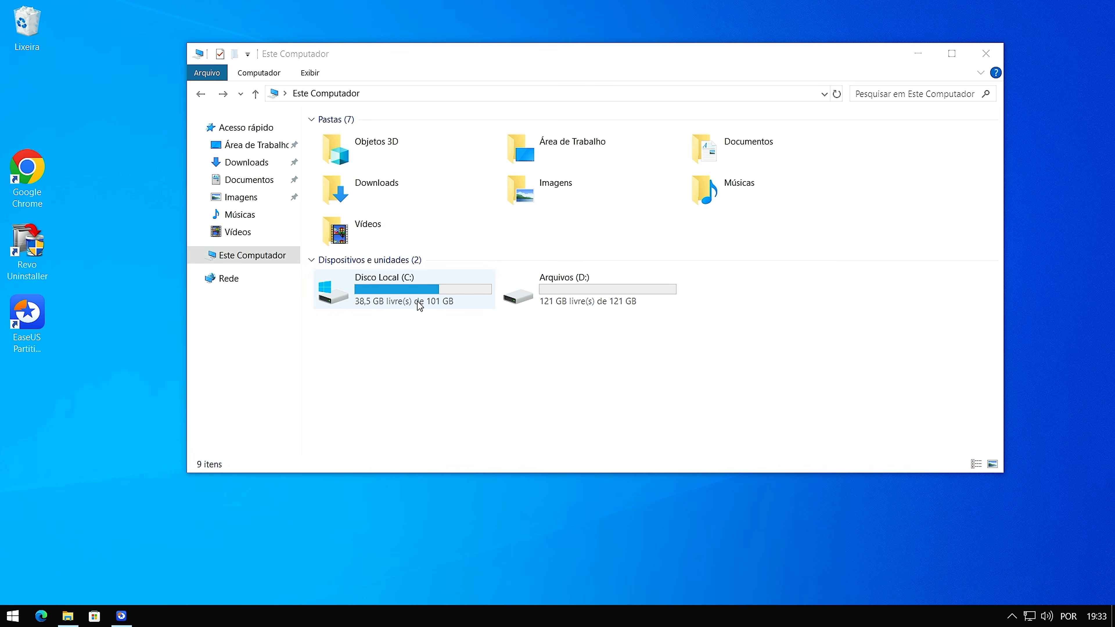
pyautogui.doubleClick(607, 297)
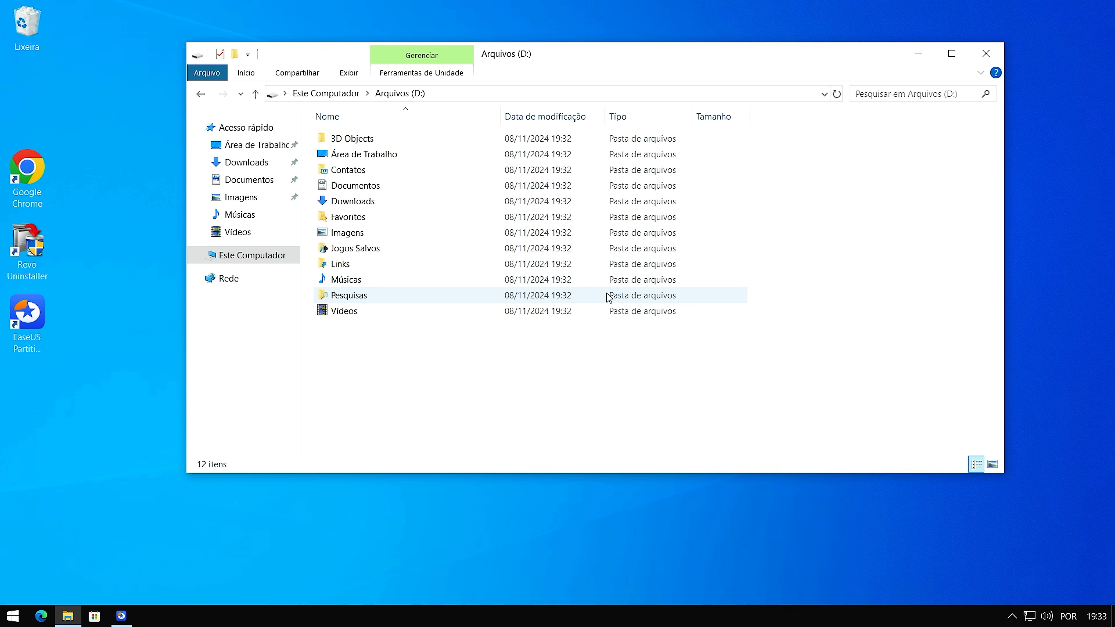
pyautogui.hotkey('alt', 'Left')
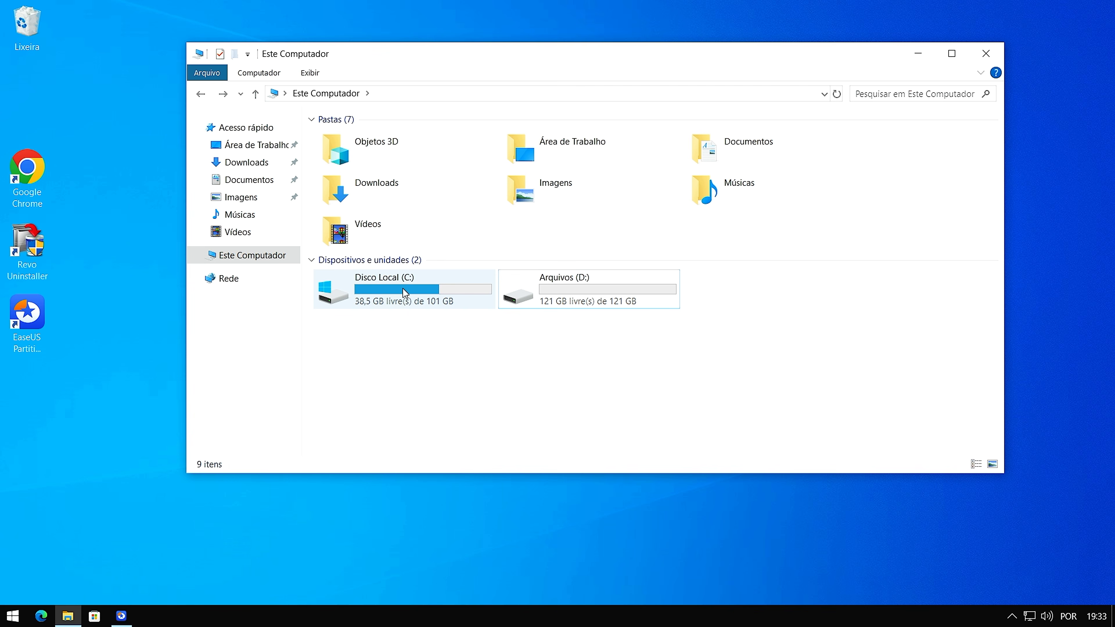
pyautogui.click(358, 289)
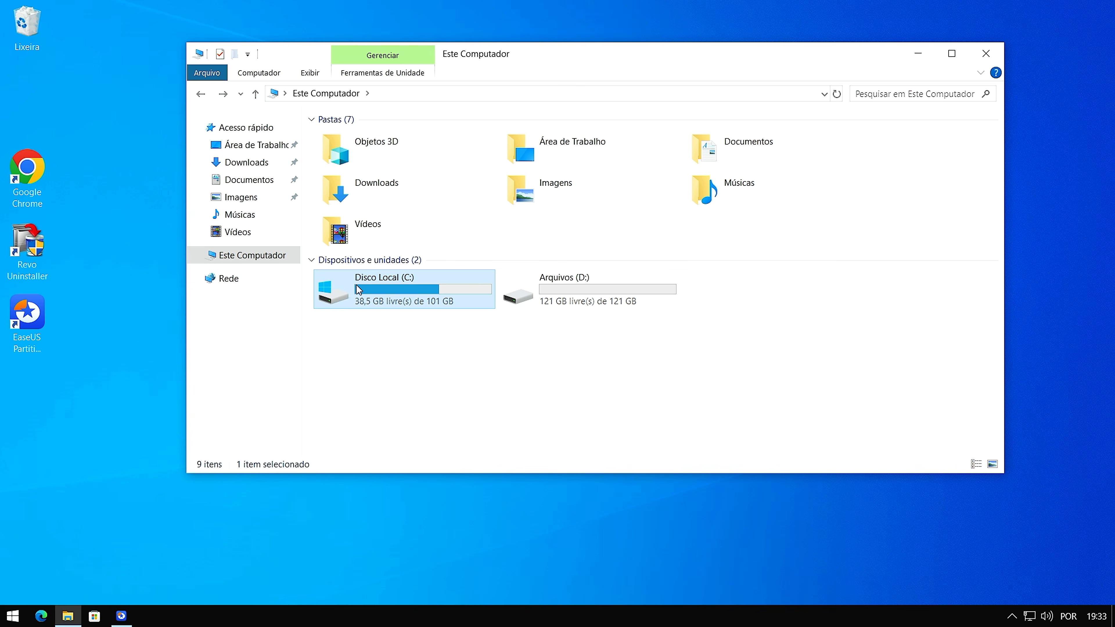
pyautogui.click(571, 293)
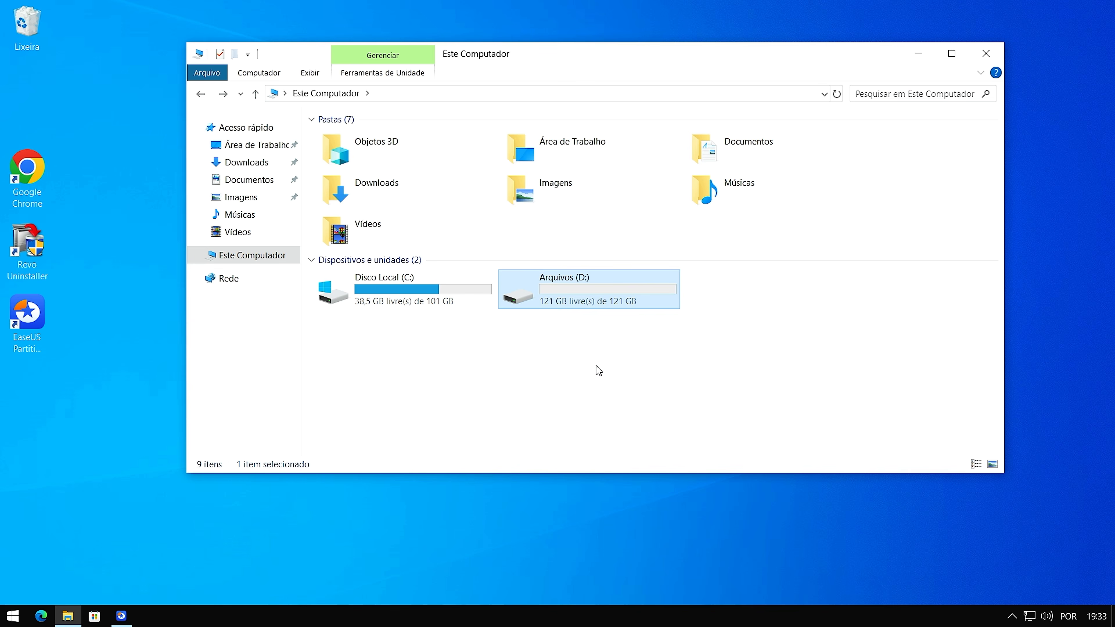
pyautogui.click(502, 381)
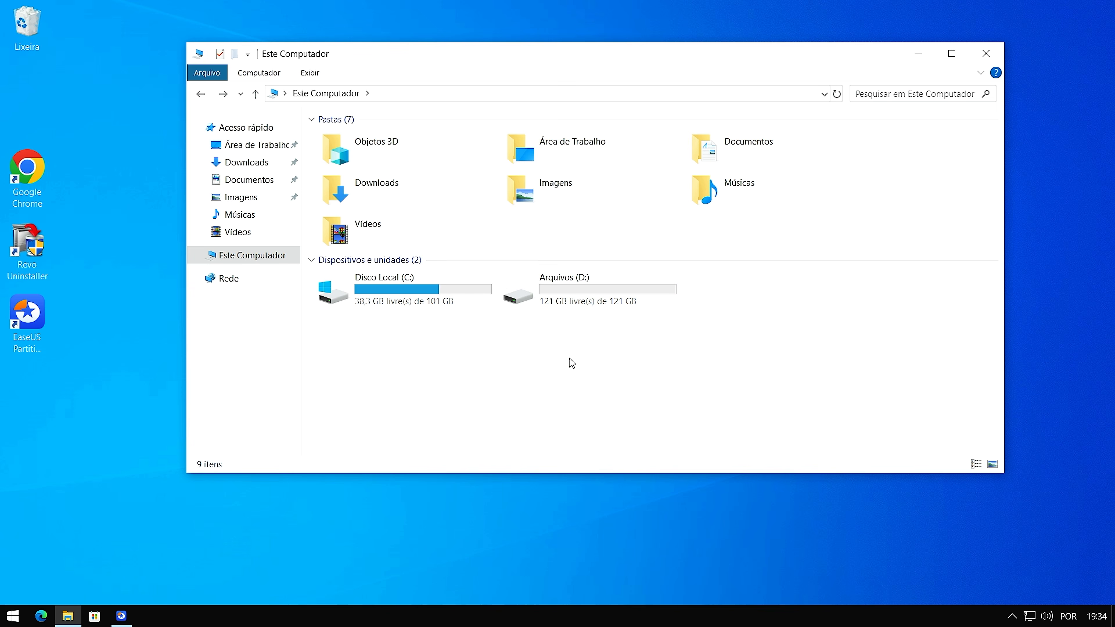
# Check Arquivos (D:) for remaining files and go back to the drive overview.
pyautogui.click(562, 286)
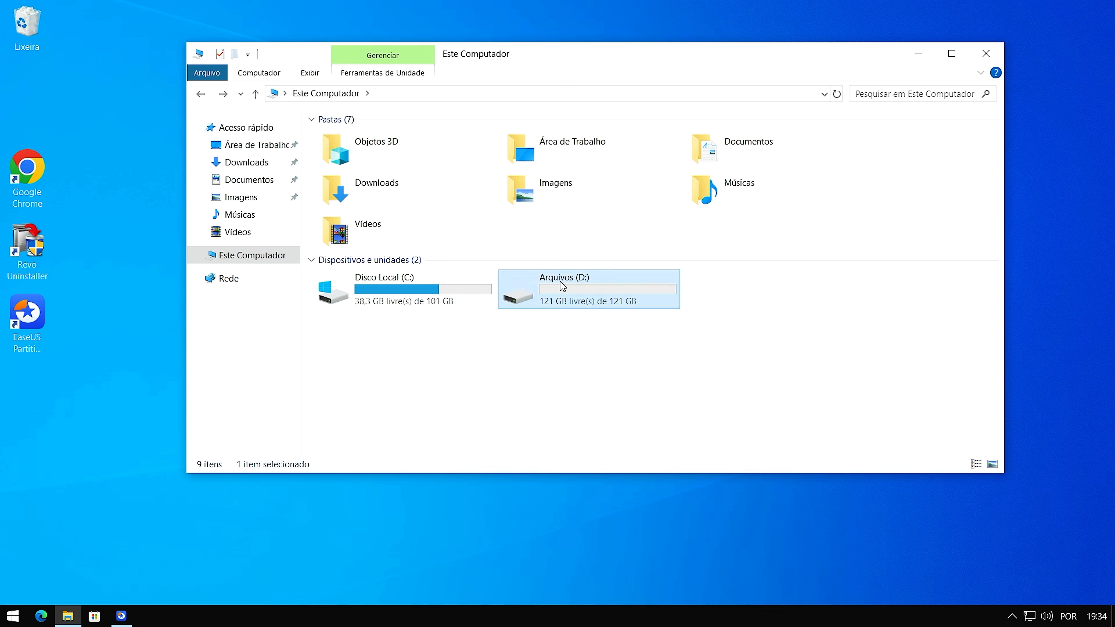
pyautogui.doubleClick(563, 286)
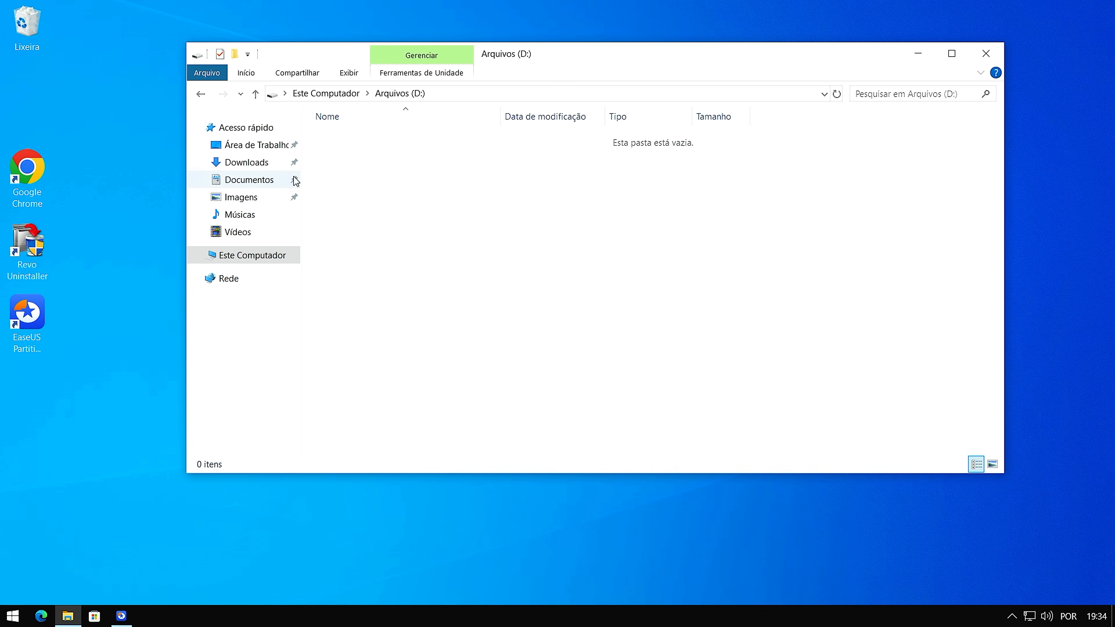
pyautogui.click(201, 94)
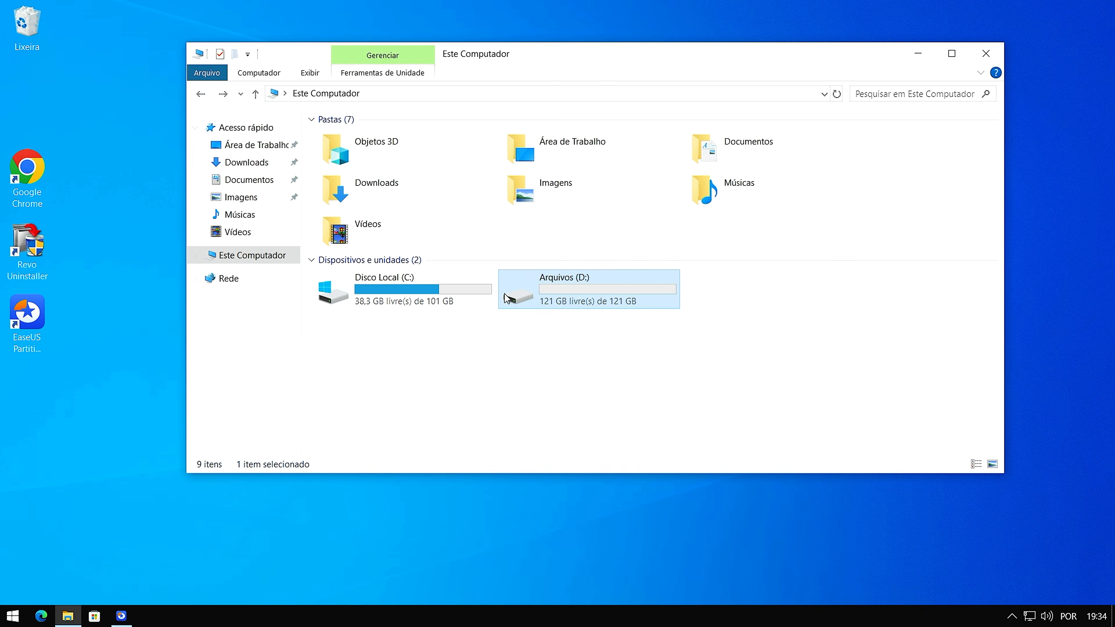
pyautogui.click(546, 371)
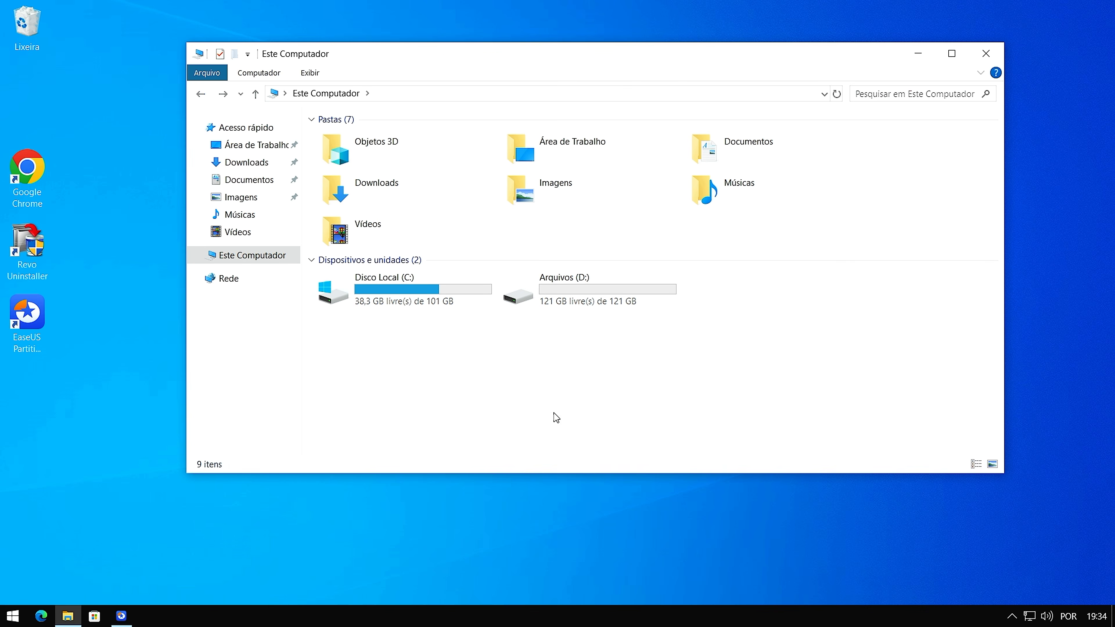
# Switch to EaseUS Partition Master, delete the Arquivos (D:) partition on Disco 0, execute the task, and return to the disk overview.
pyautogui.click(121, 615)
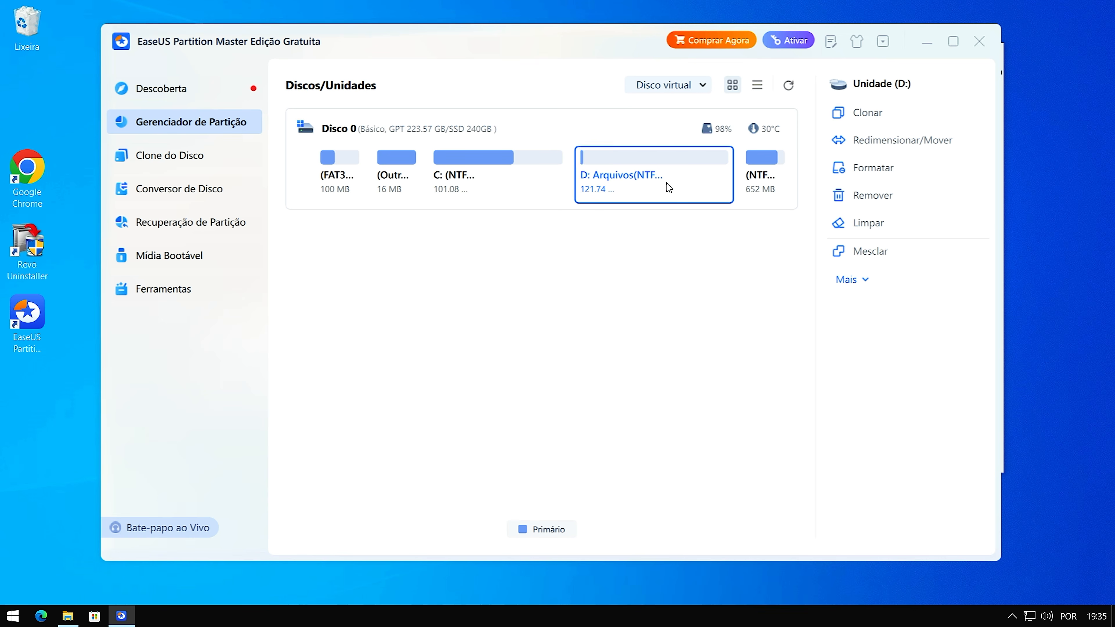
pyautogui.rightClick(655, 186)
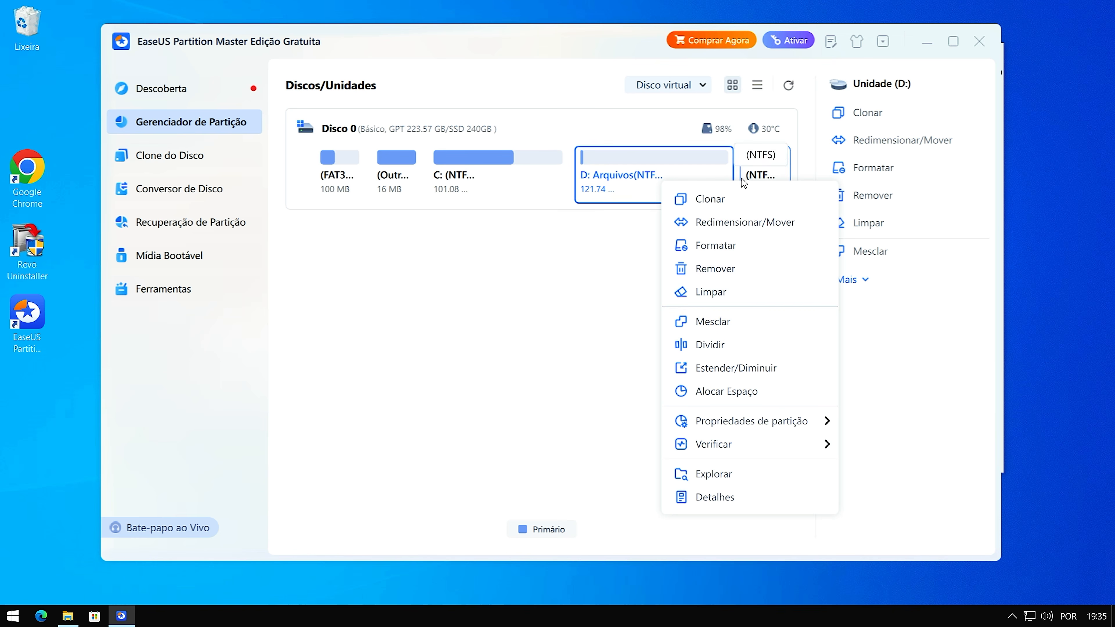
pyautogui.click(725, 269)
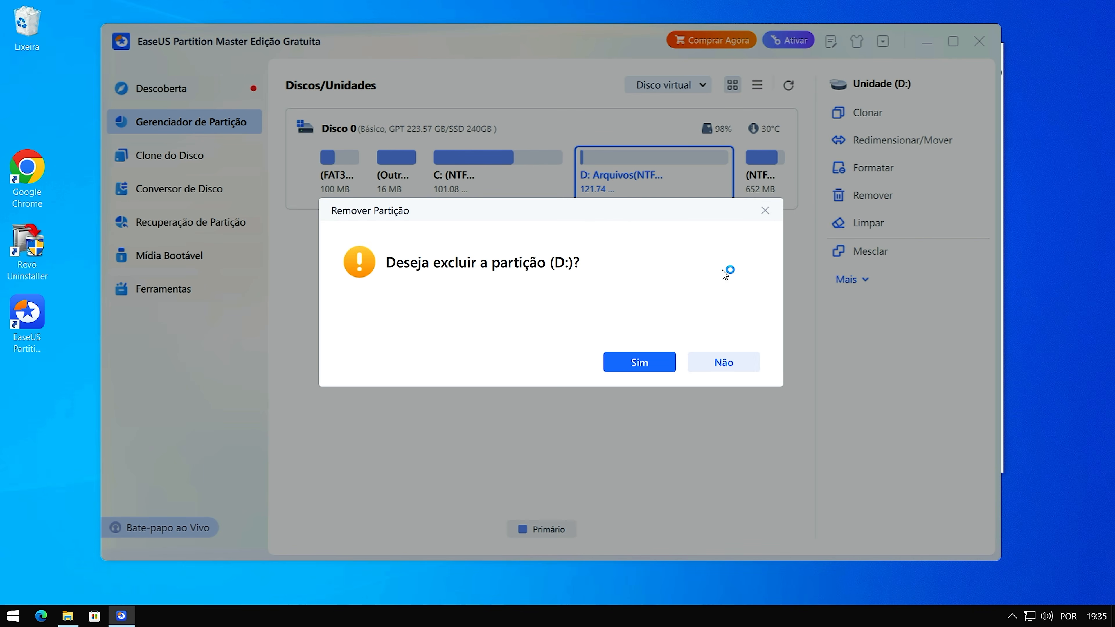
pyautogui.click(634, 368)
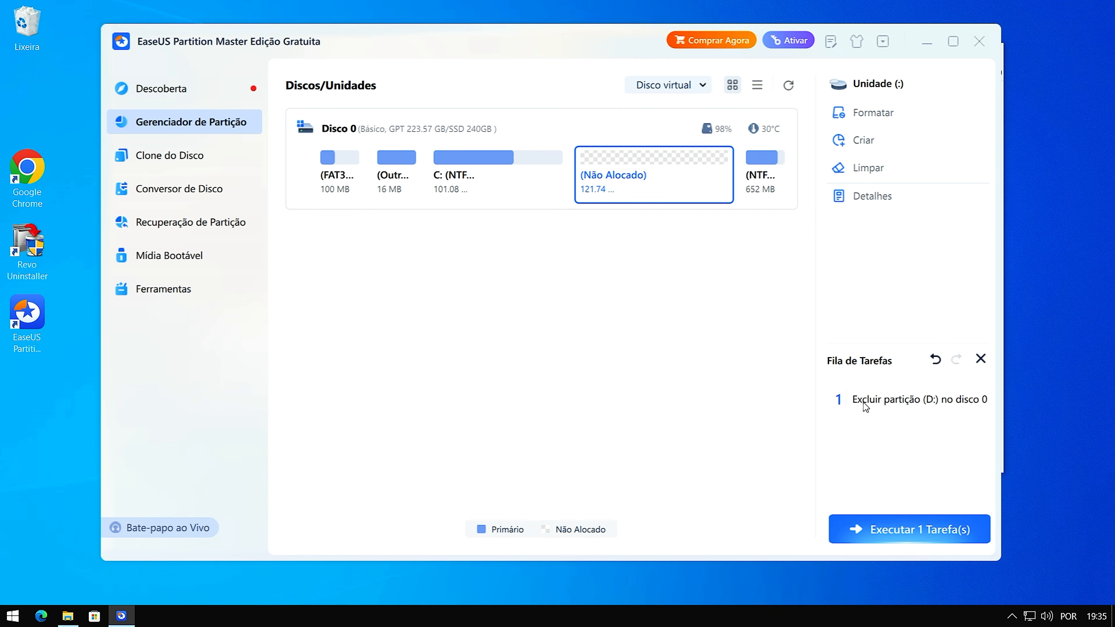
pyautogui.click(918, 531)
pyautogui.click(625, 429)
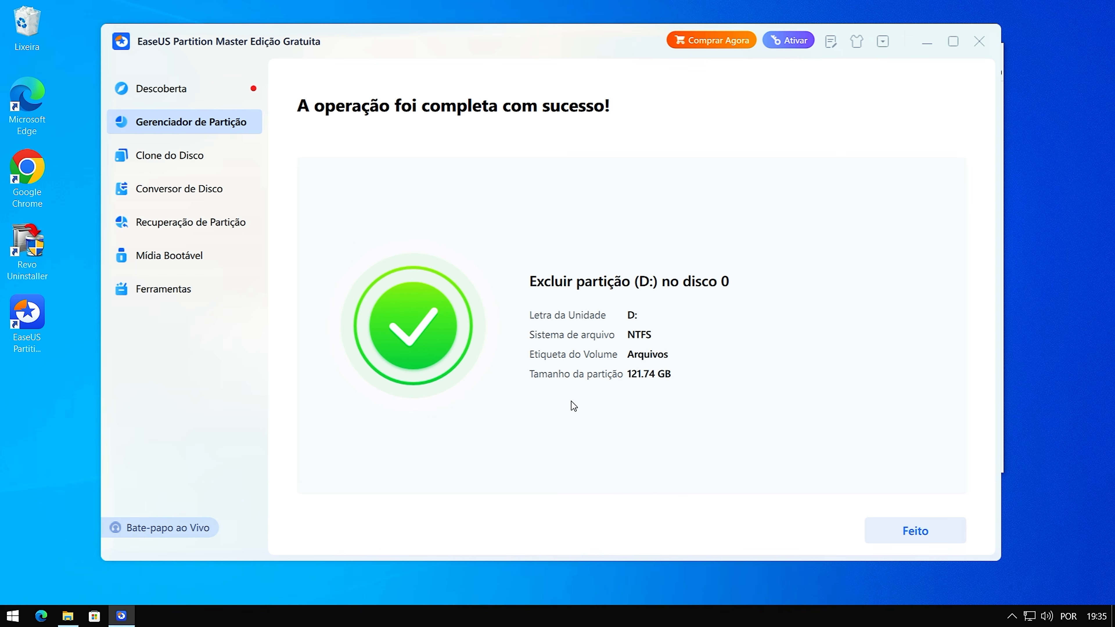
pyautogui.click(901, 532)
# Queue a Redimensionar/Mover operation that extends partition C: over all the unallocated space to 222.82 GB.
pyautogui.click(634, 194)
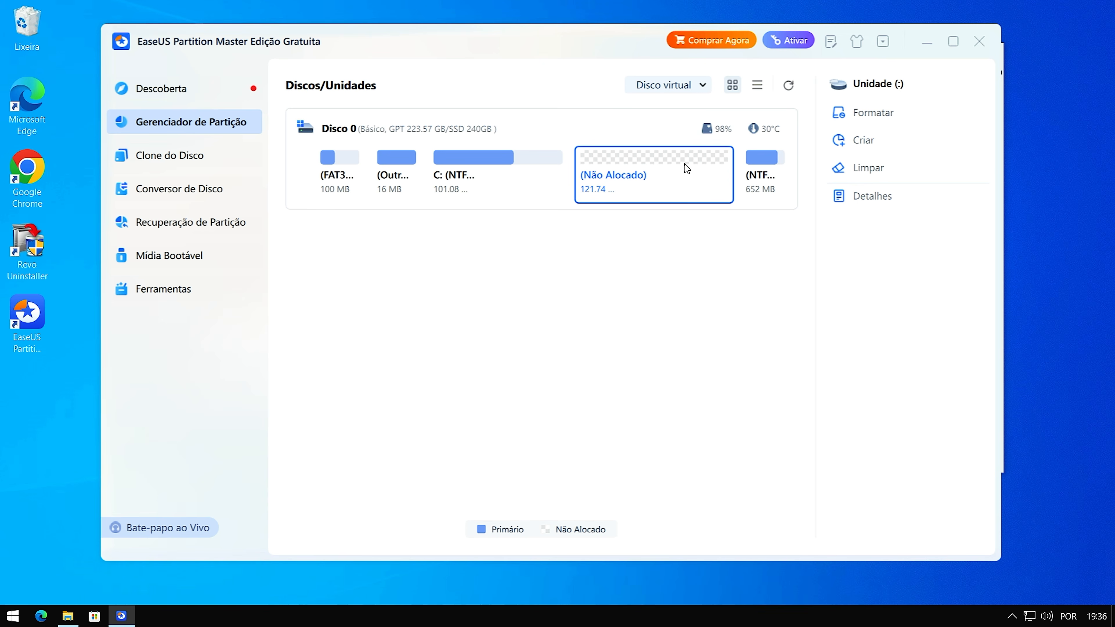
pyautogui.click(493, 175)
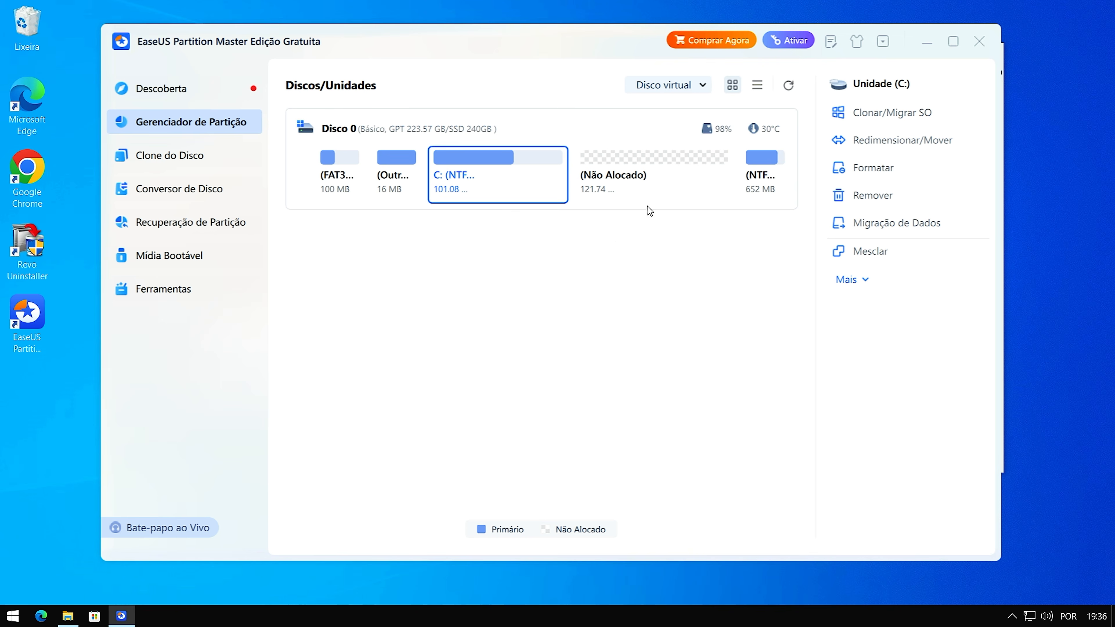
pyautogui.click(647, 180)
pyautogui.click(489, 150)
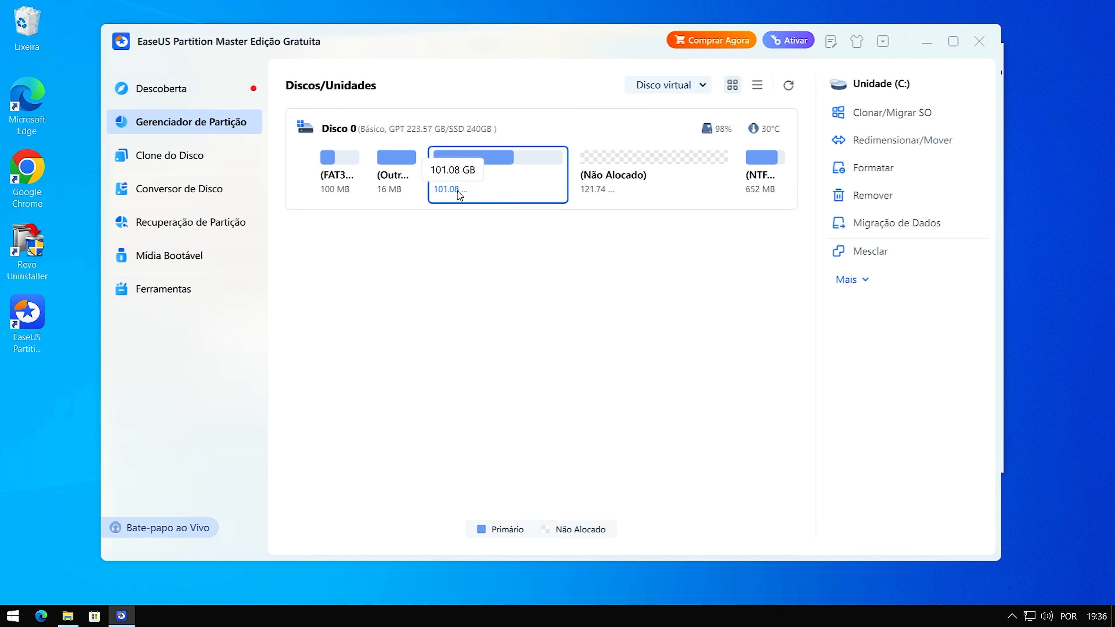
pyautogui.rightClick(480, 182)
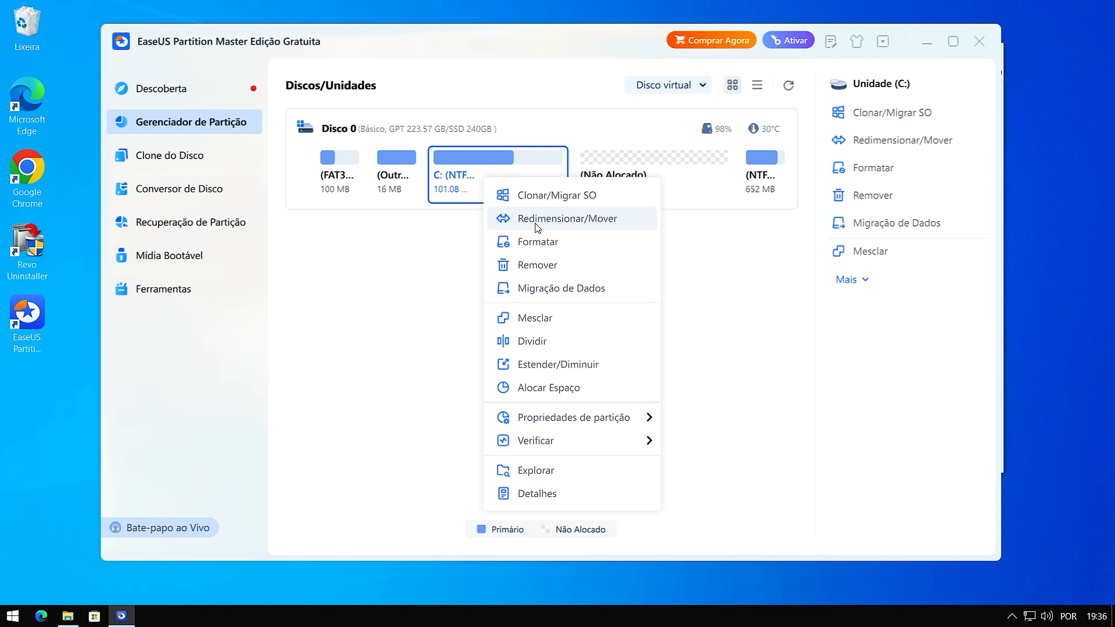
pyautogui.click(569, 221)
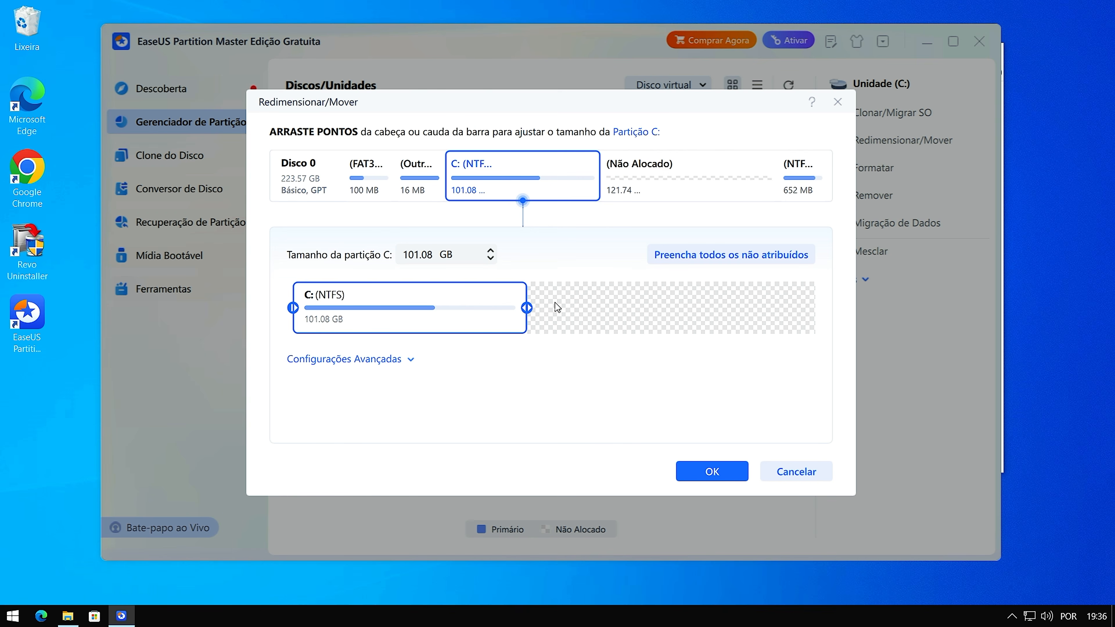
pyautogui.moveTo(526, 308); pyautogui.dragTo(836, 330)
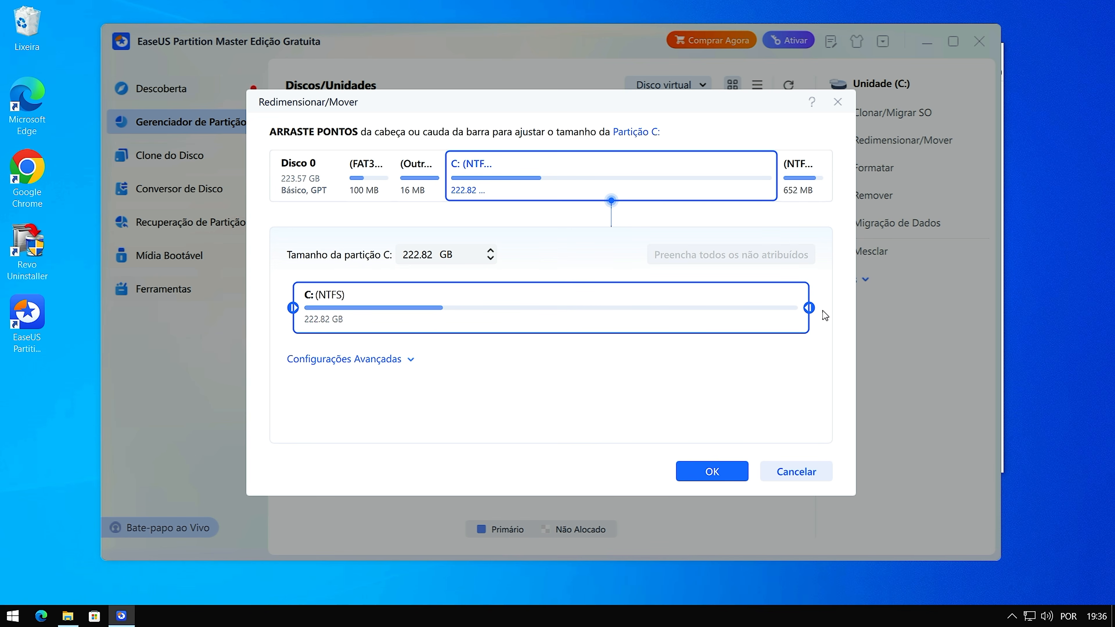
pyautogui.click(710, 472)
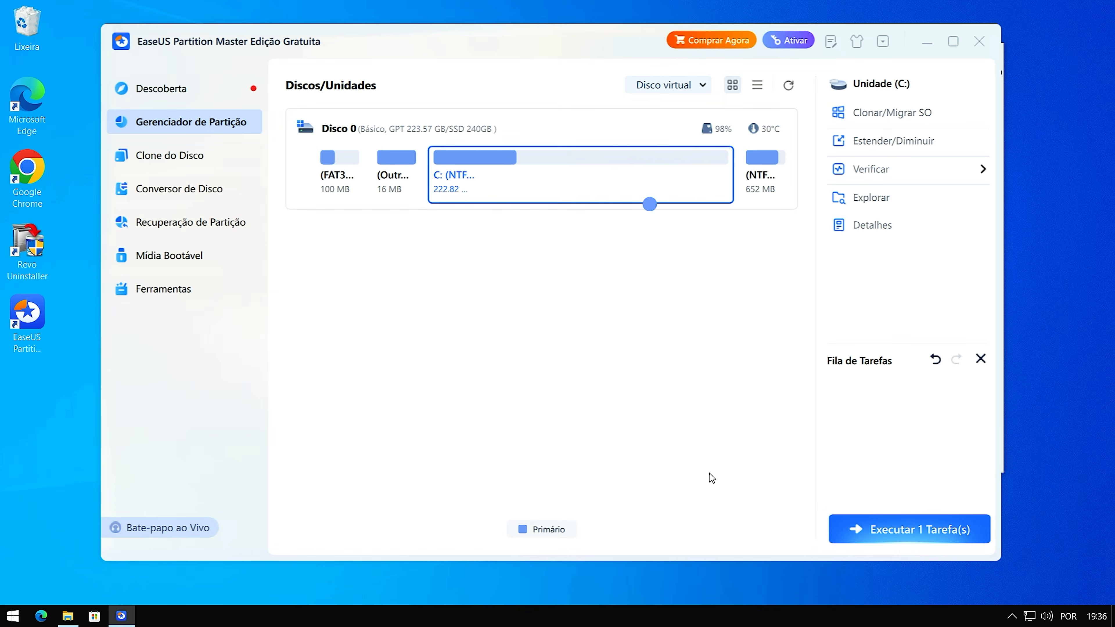
# Execute the queued task that resizes partition C: on Disco 0 to 222.82 GB and return to the disk overview.
pyautogui.click(905, 531)
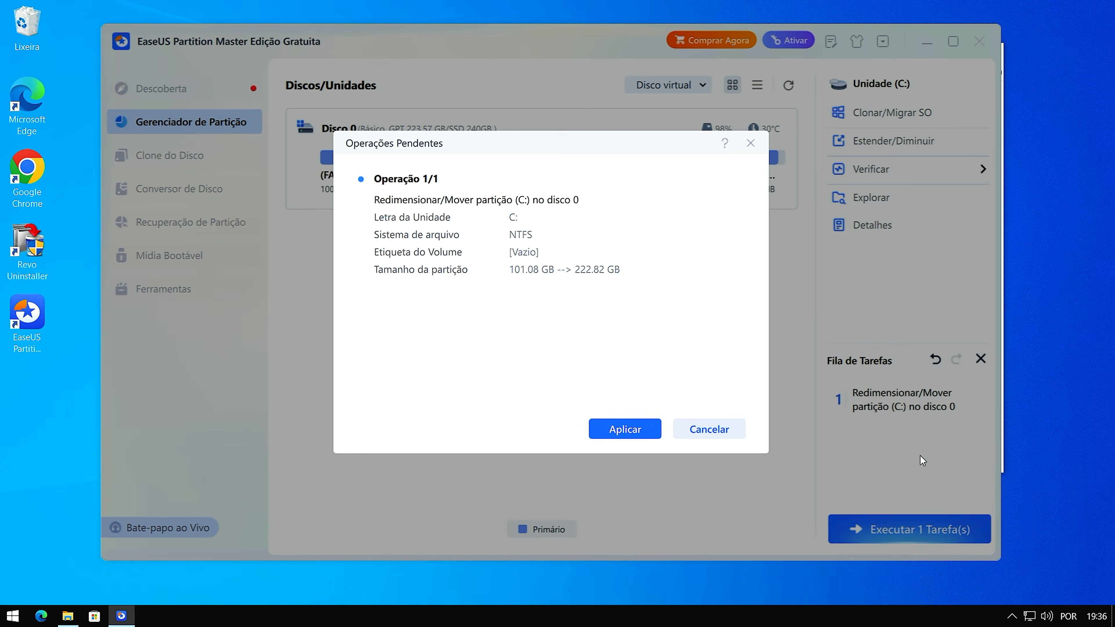
pyautogui.click(632, 430)
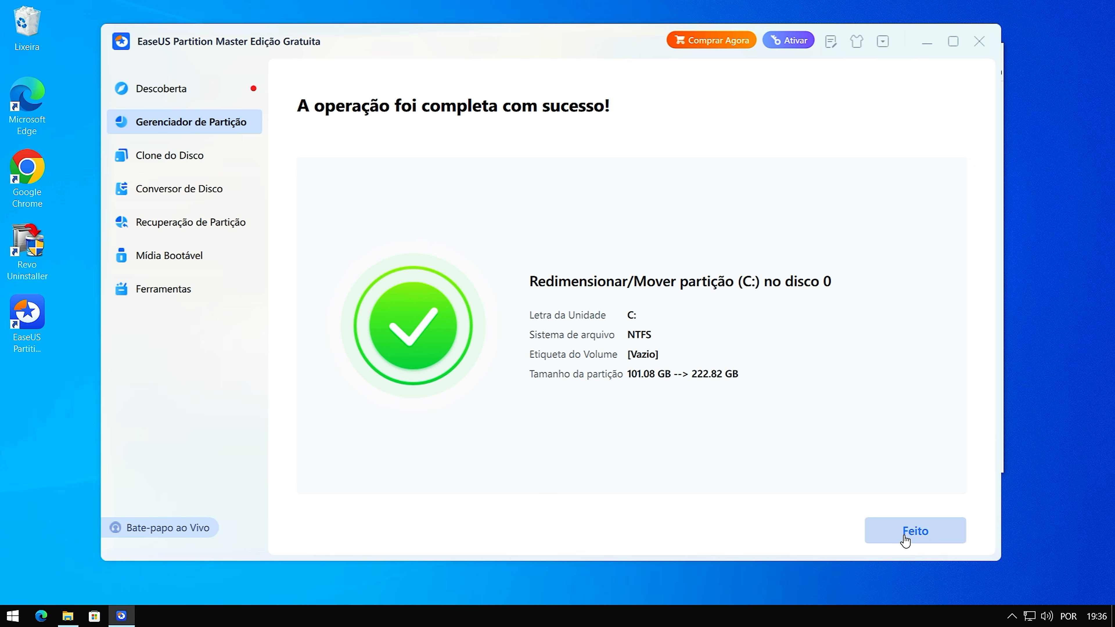
pyautogui.click(914, 534)
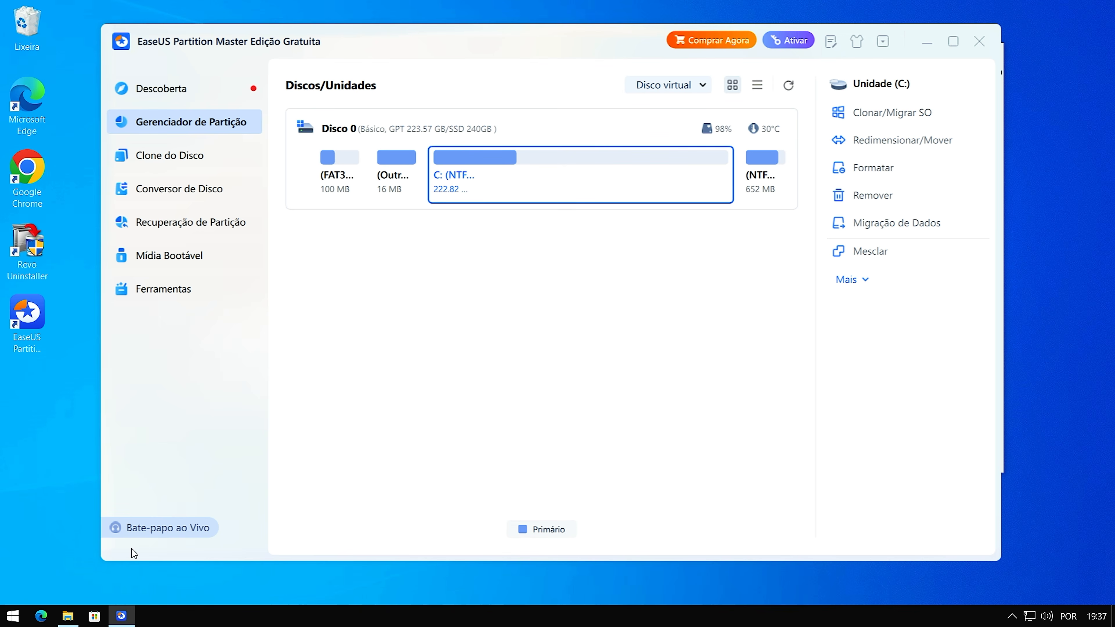
# Switch to File Explorer, check the size of Disco Local (C:) in a fresh Este Computador window, and close it.
pyautogui.click(67, 616)
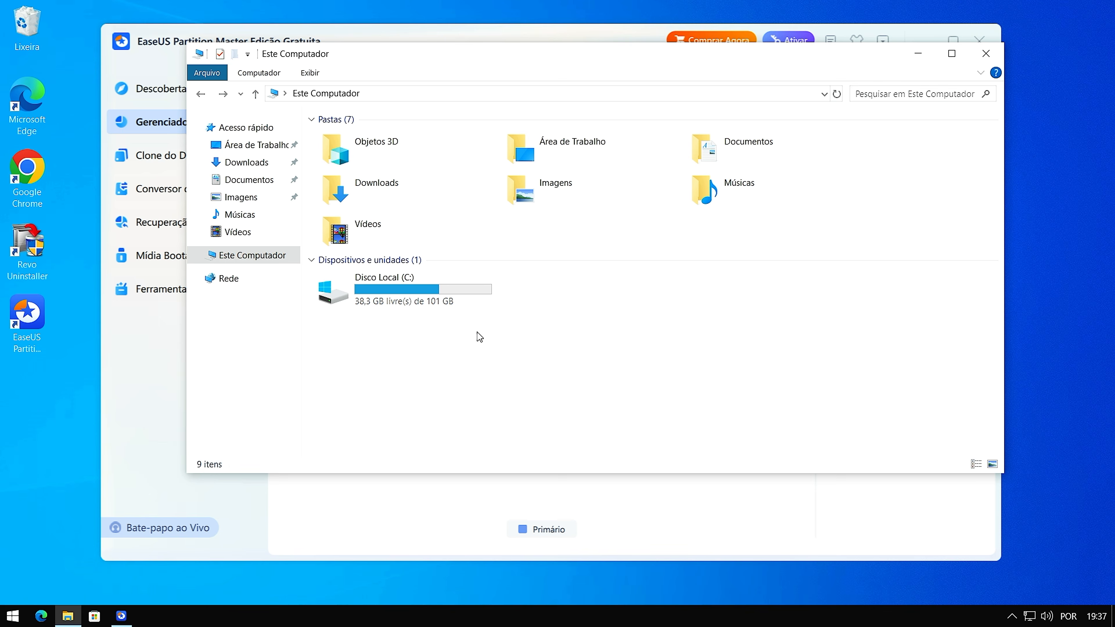
pyautogui.click(213, 494)
pyautogui.click(69, 617)
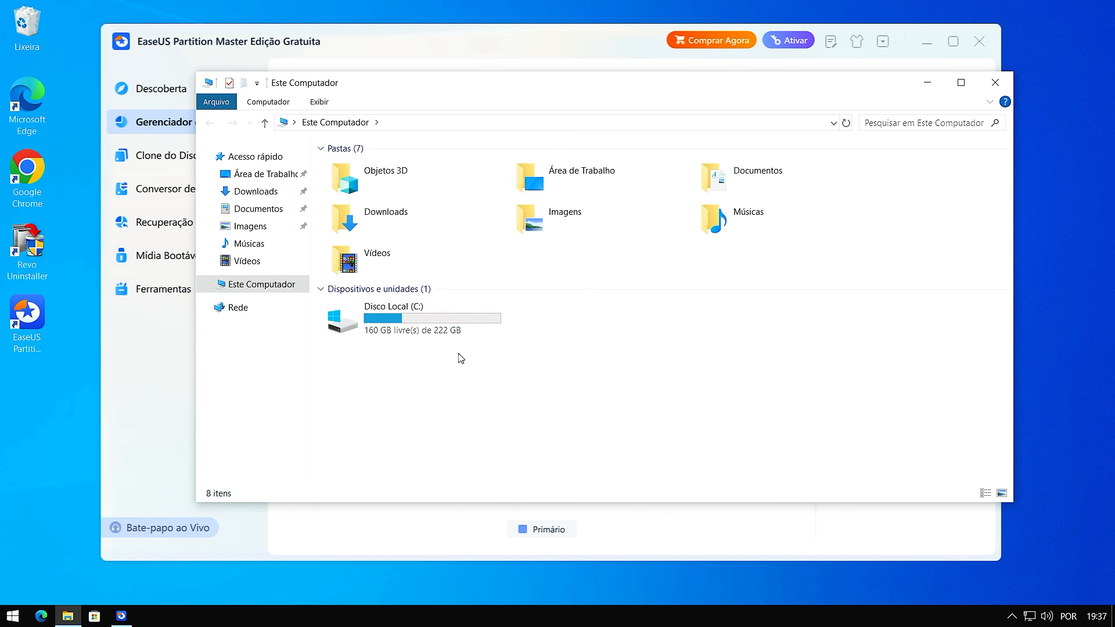
pyautogui.hotkey('alt', 'F4')
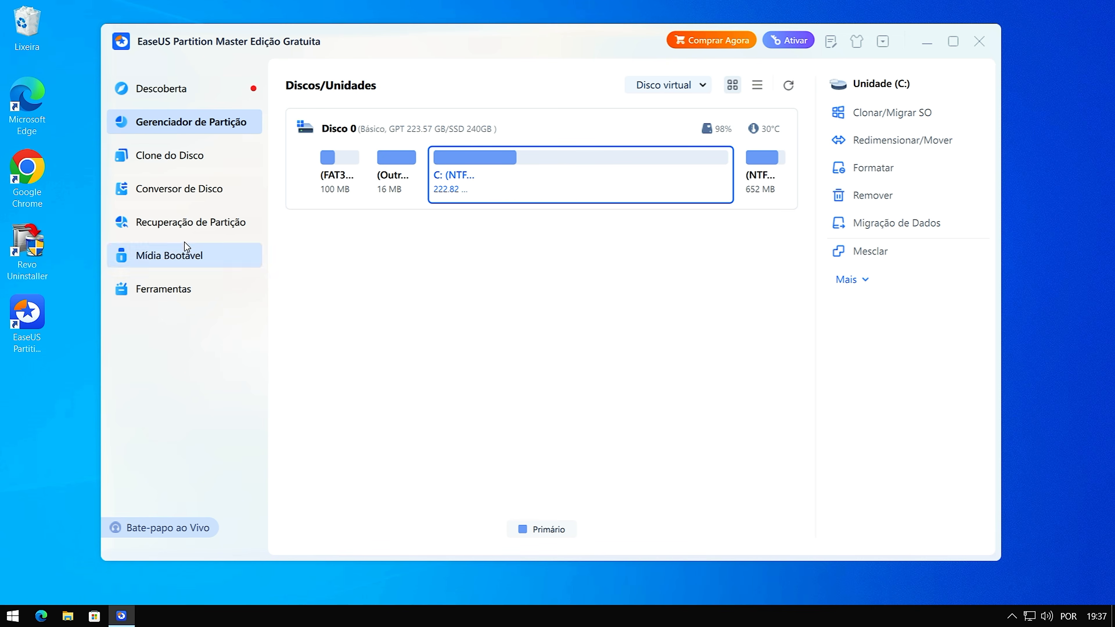
# Examine the options in Clone do Disco, Conversor de Disco, Recuperação de Partição, Mídia Bootável and Ferramentas, and return to Clone do Disco.
pyautogui.click(170, 158)
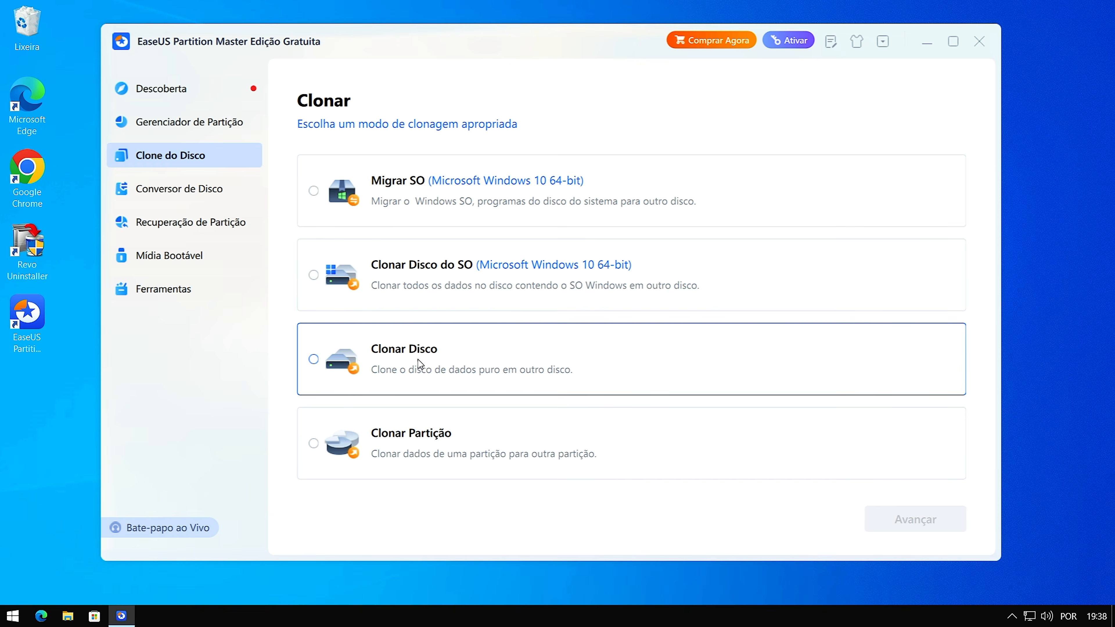
pyautogui.click(162, 193)
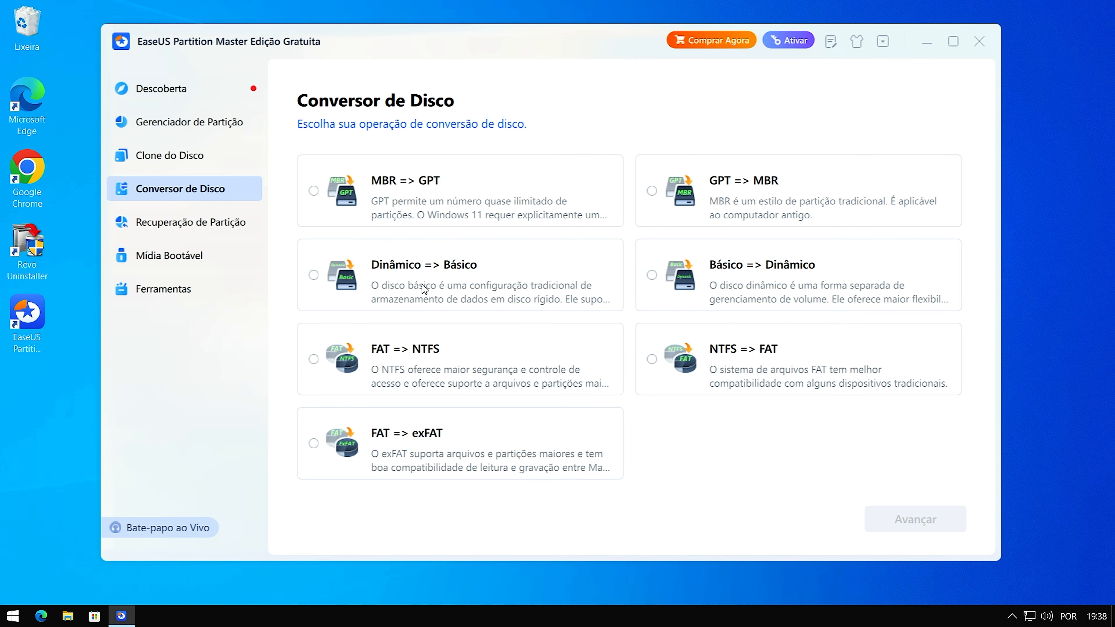
pyautogui.click(178, 225)
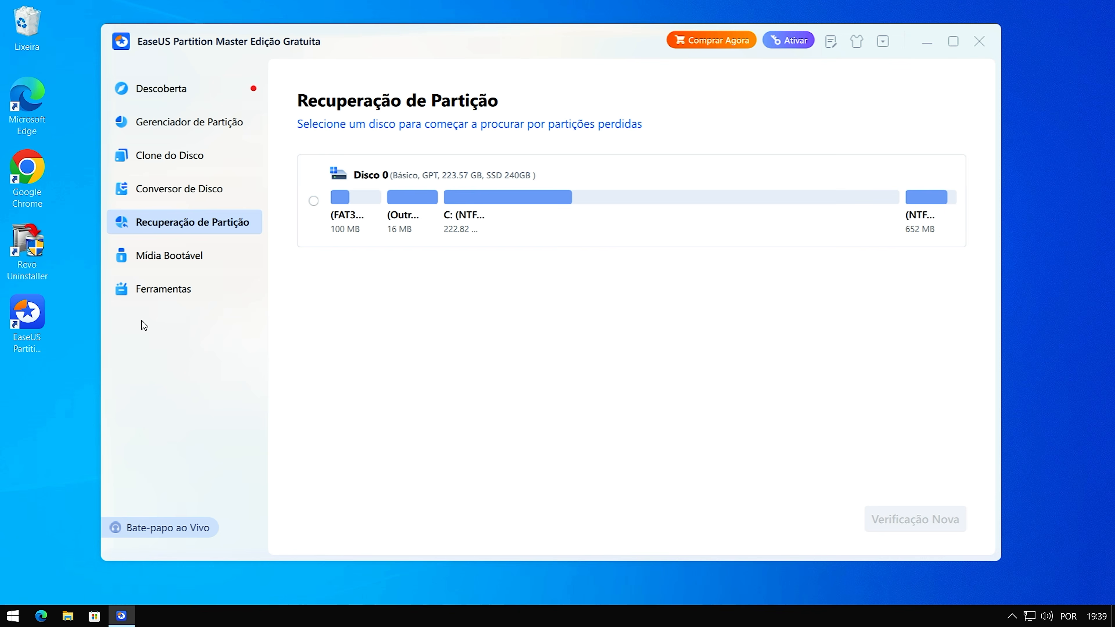
pyautogui.click(162, 257)
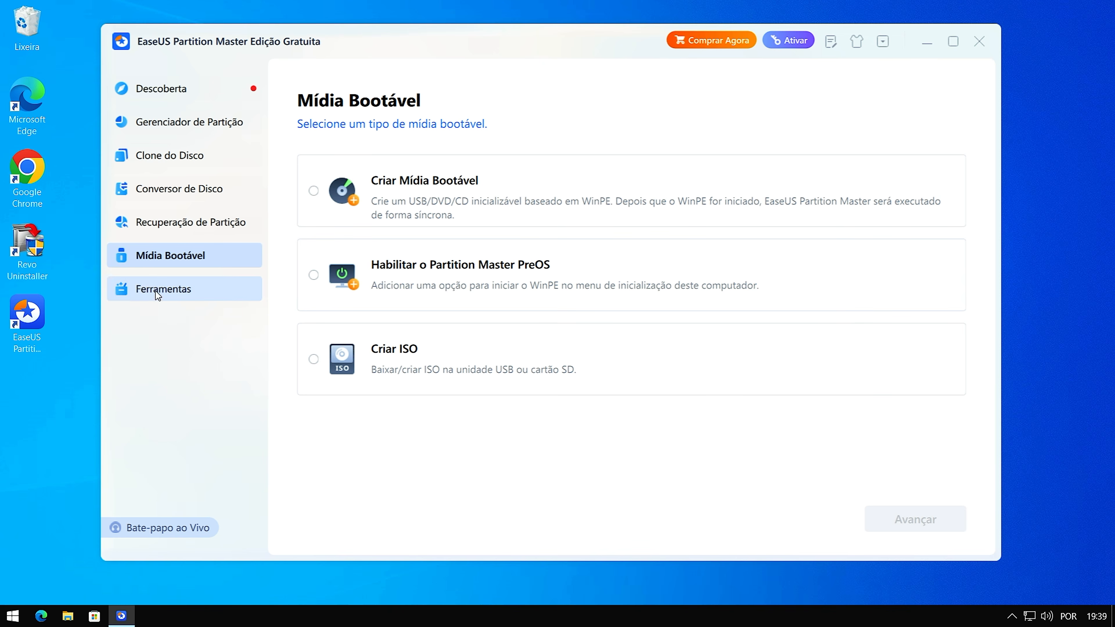
pyautogui.click(169, 301)
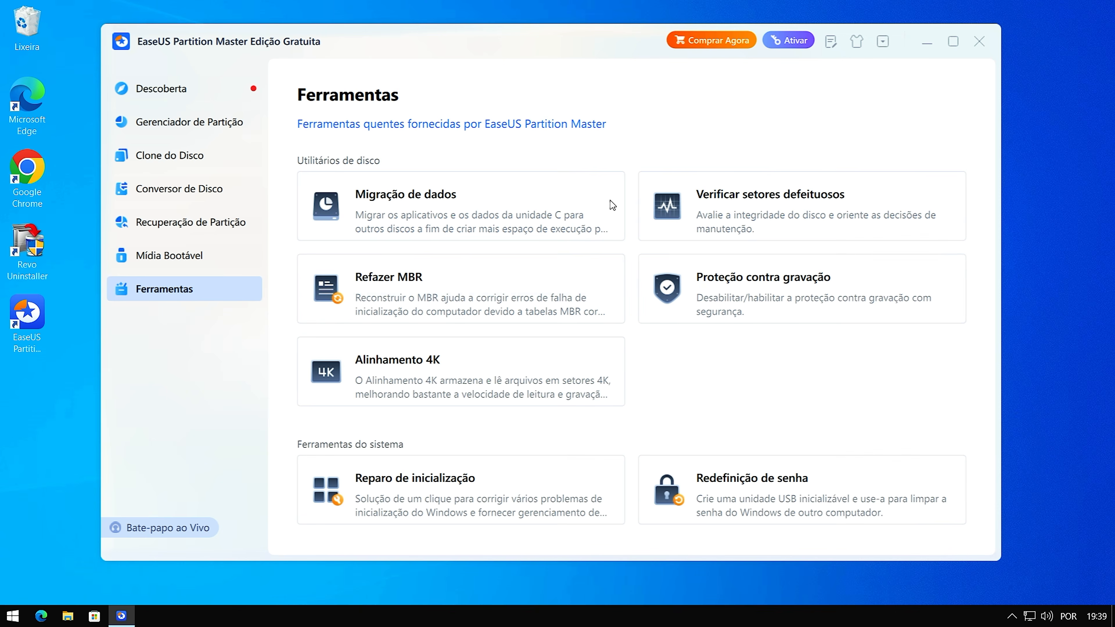
pyautogui.scroll(-2, 407, 248)
pyautogui.scroll(2, 787, 367)
pyautogui.click(181, 155)
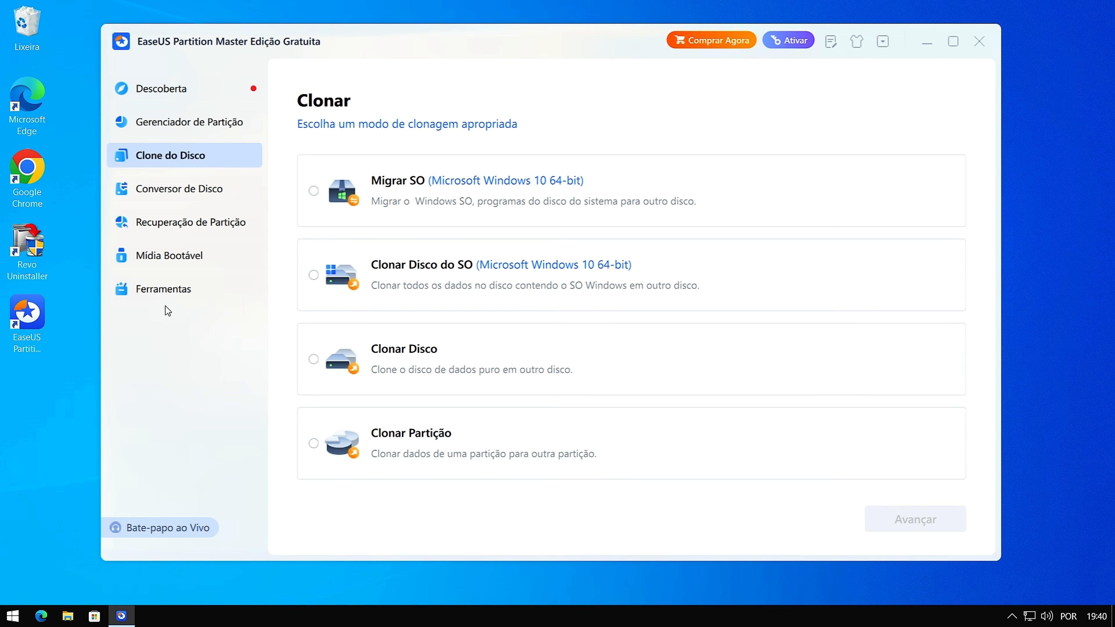